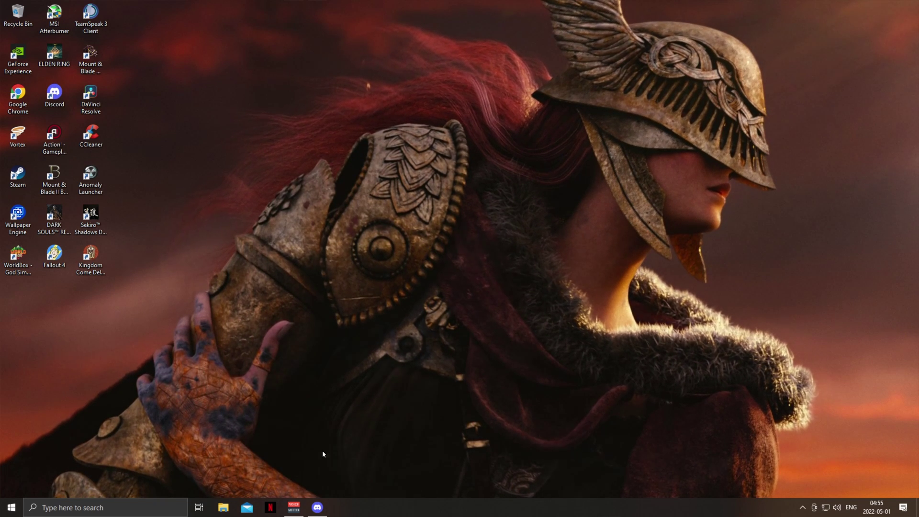
Bring Discord forward and switch to the #get-efp-3-0 channel's install post.
left_click(317, 506)
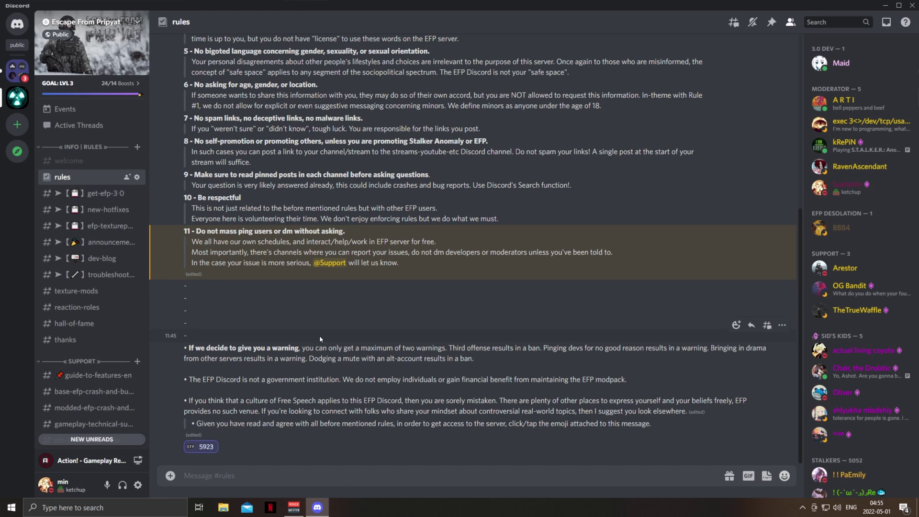
left_click(94, 196)
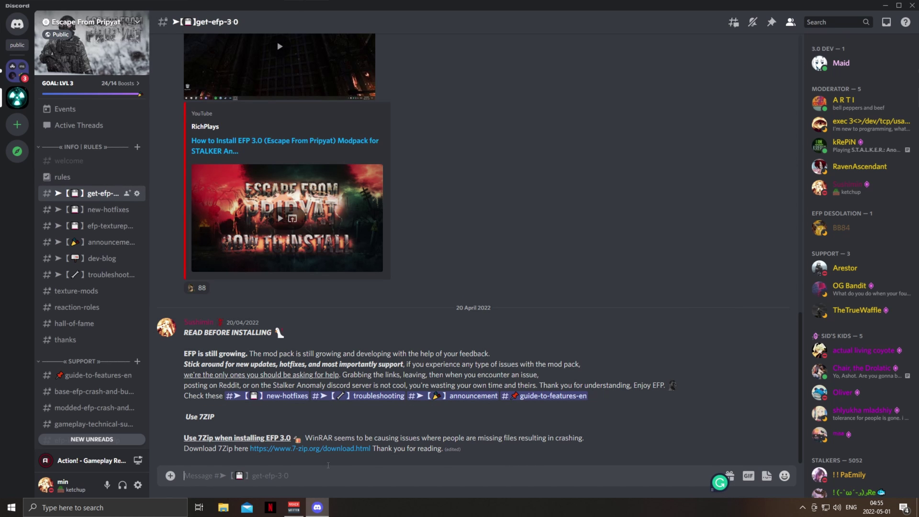
Download and run the 64-bit Windows 7-Zip installer from 7-zip.org, then return to Discord.
left_click(305, 451)
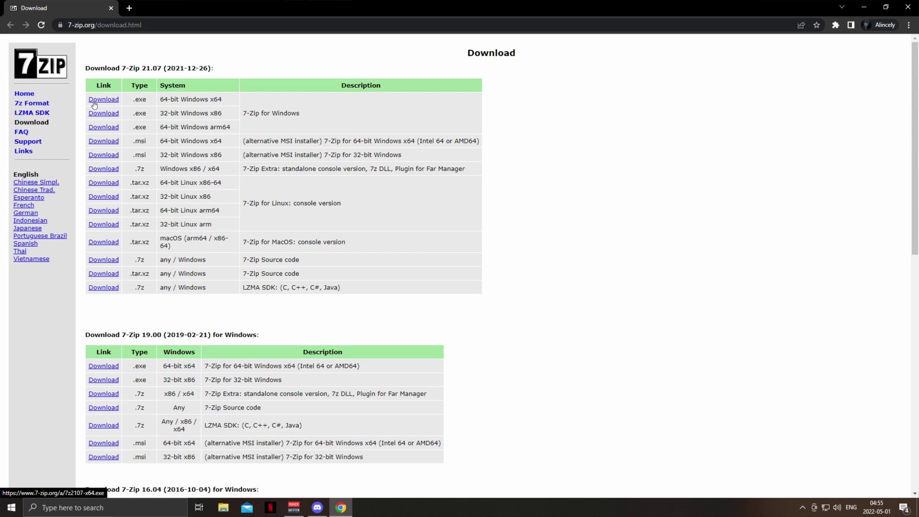
left_click(101, 101)
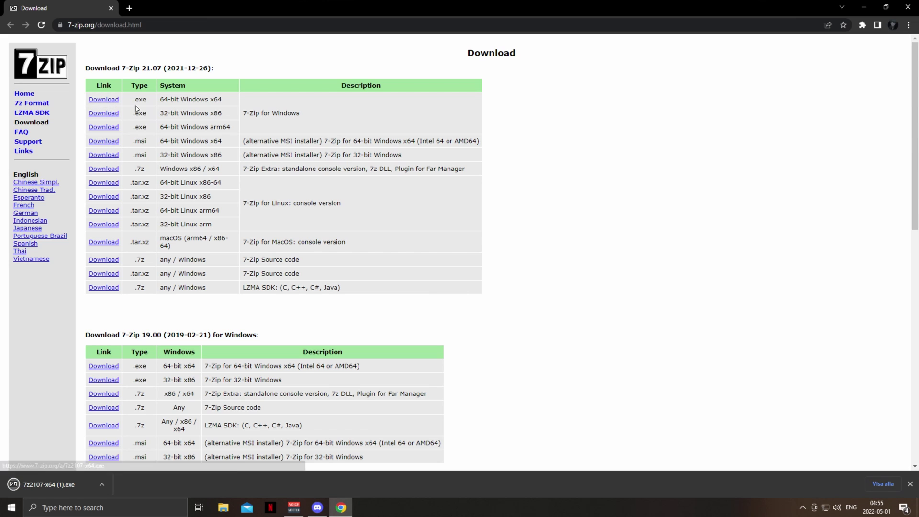
left_click(35, 485)
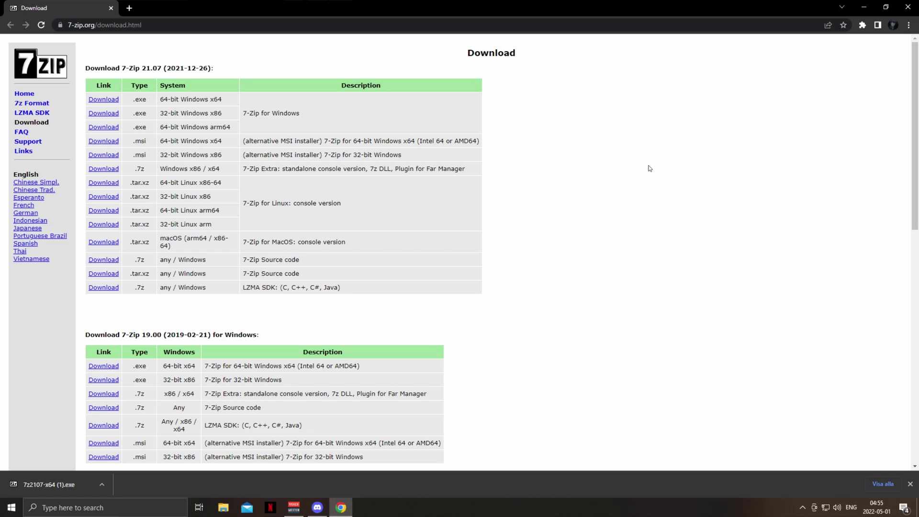
left_click(863, 6)
scroll(403, 292, "up", 10)
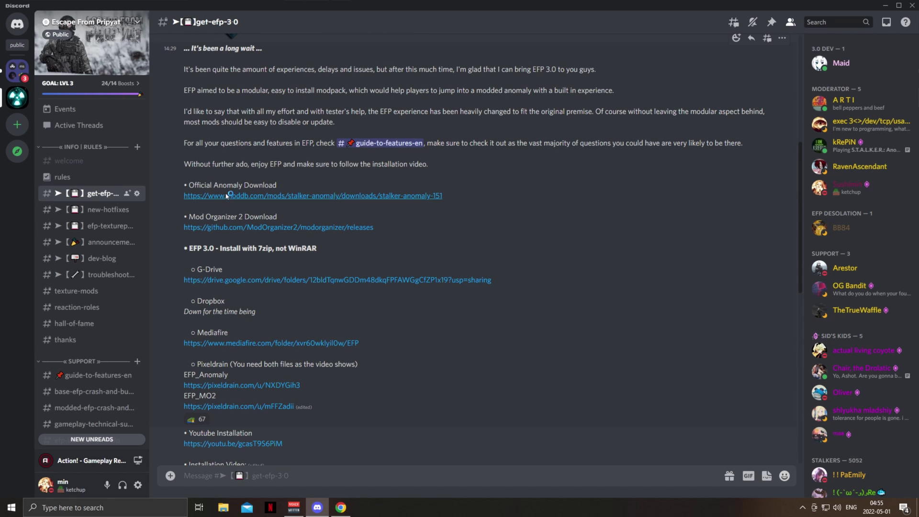
Start the Anomaly 1.5.1 download from its official moddb page.
left_click(227, 195)
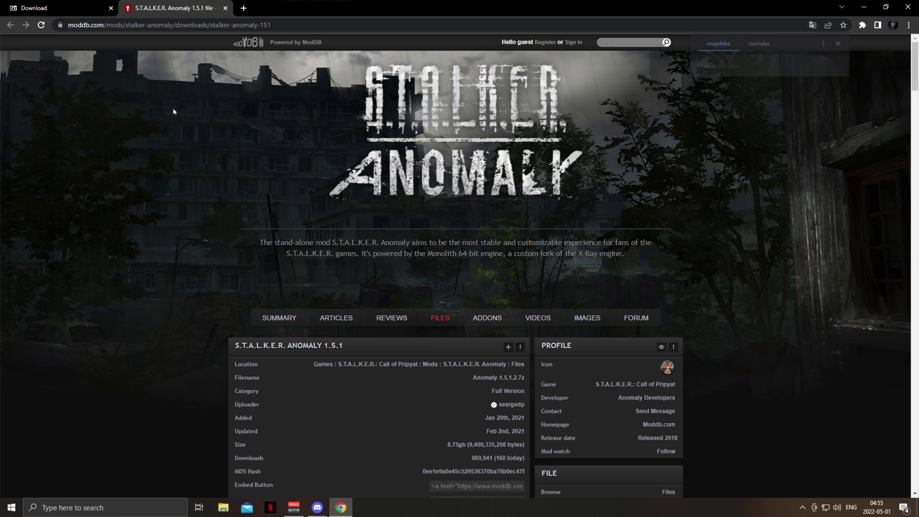
scroll(369, 214, "down", 7)
scroll(377, 251, "up", 2)
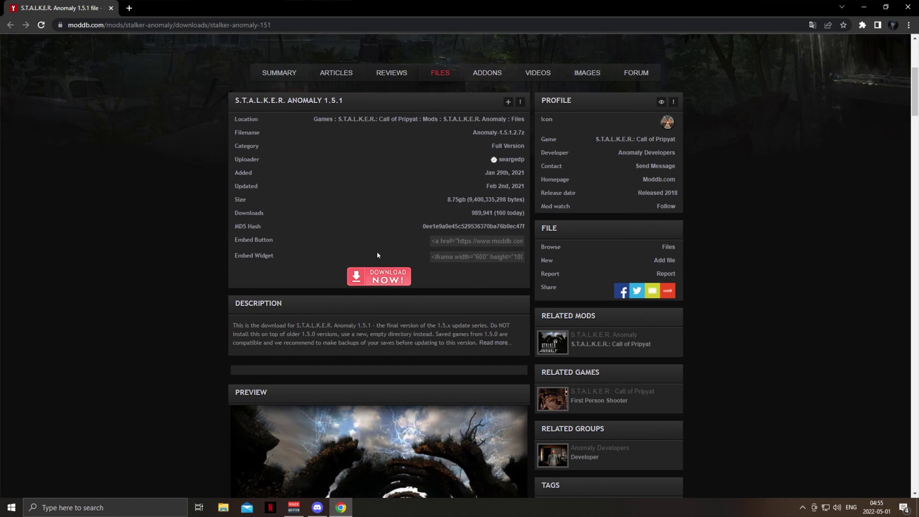
left_click(385, 287)
key("alt+Tab")
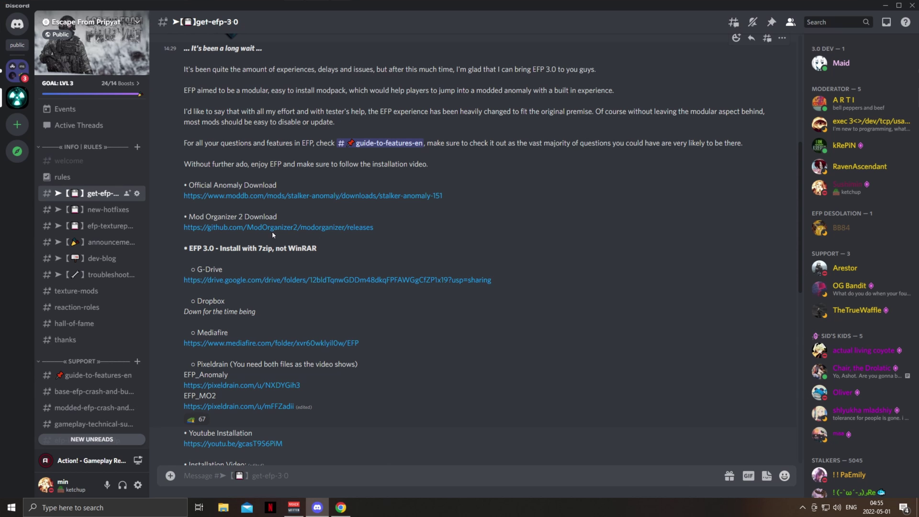
Download Mod.Organizer-2.4.4.7z from the Mod Organizer 2 GitHub releases page.
left_click(254, 230)
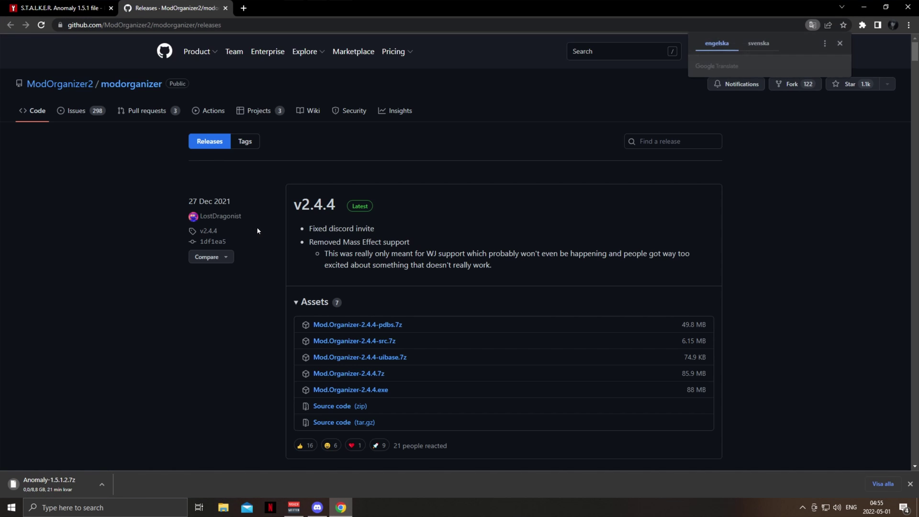
scroll(287, 229, "down", 2)
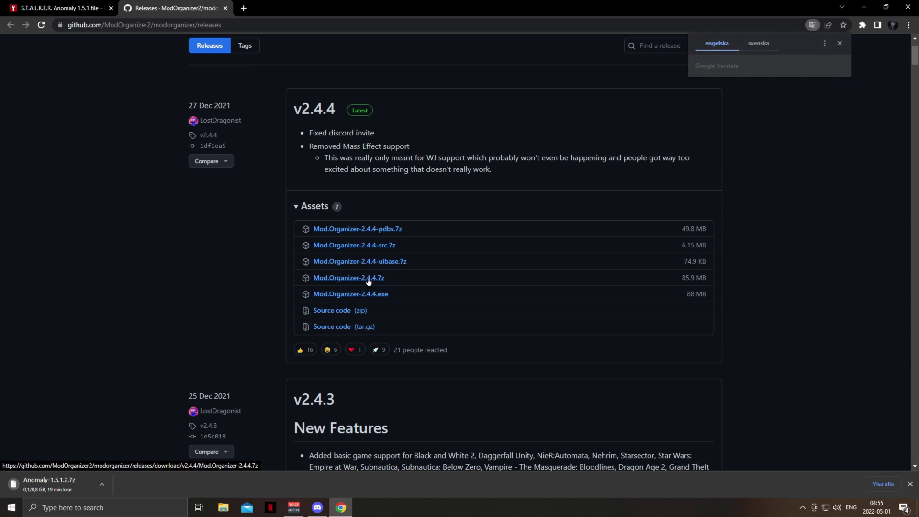
left_click(367, 278)
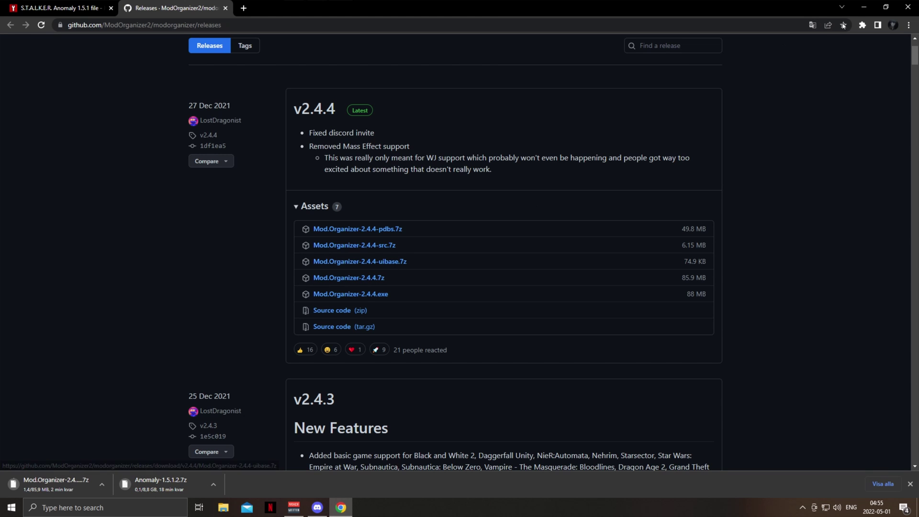
left_click(860, 11)
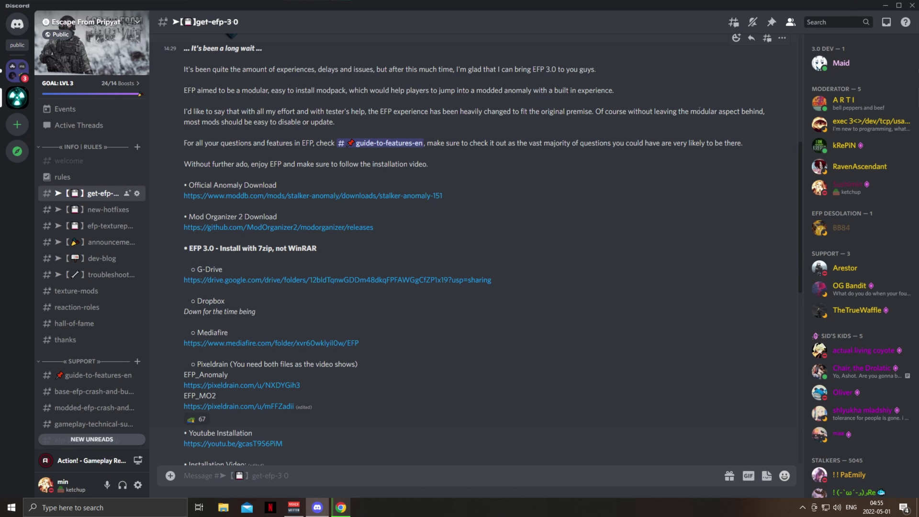
Open the EFP 3.0 Google Drive folder and select EFP_Anomaly.7z and EFP_MO2.7z.
left_click(227, 280)
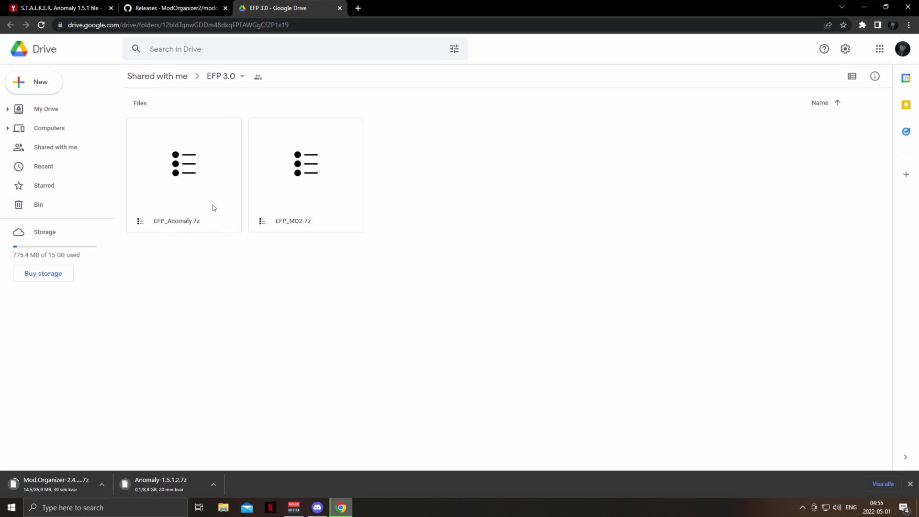
left_click(196, 211)
left_click(284, 216, "ctrl")
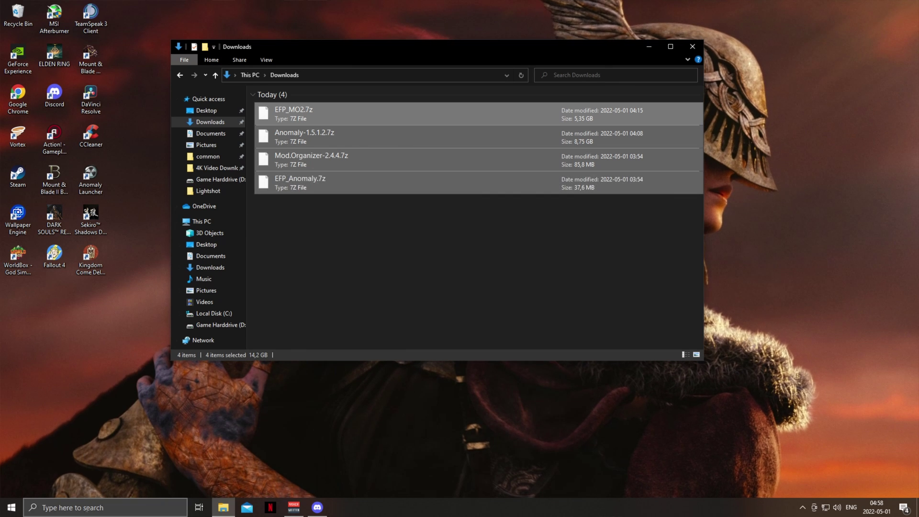
Search for 7zip, then select and cut all four archives in Downloads.
left_click(87, 506)
type("7zip")
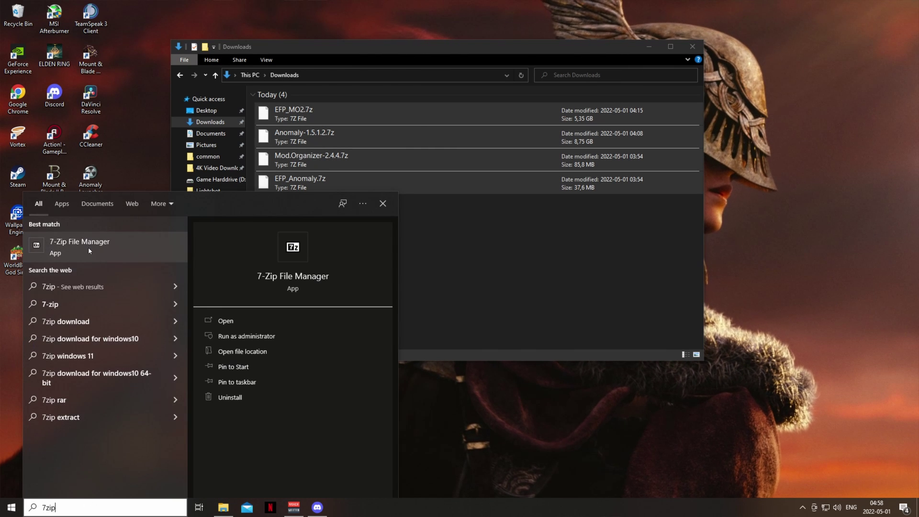
left_click(484, 264)
left_click_drag(338, 273, 292, 113)
right_click(291, 114)
left_click(311, 194)
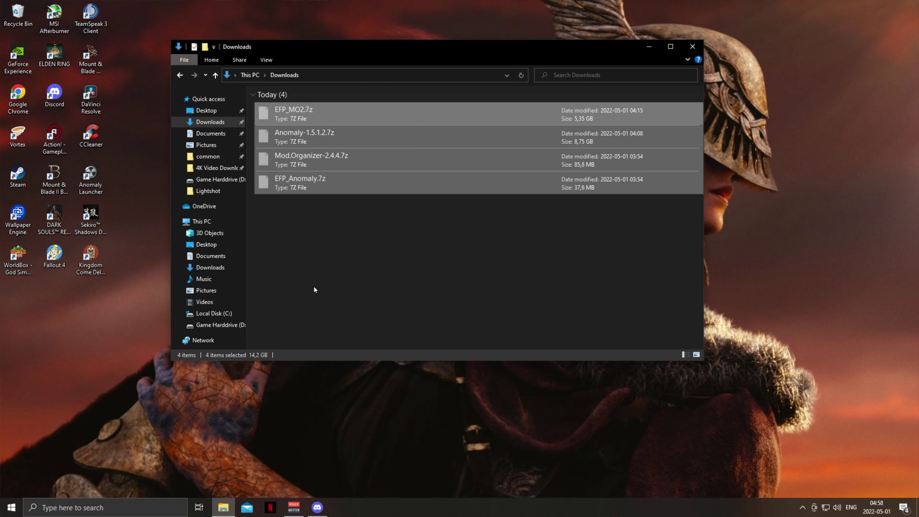
Create a new folder named EFP on the Game Harddrive (D:).
left_click(205, 227)
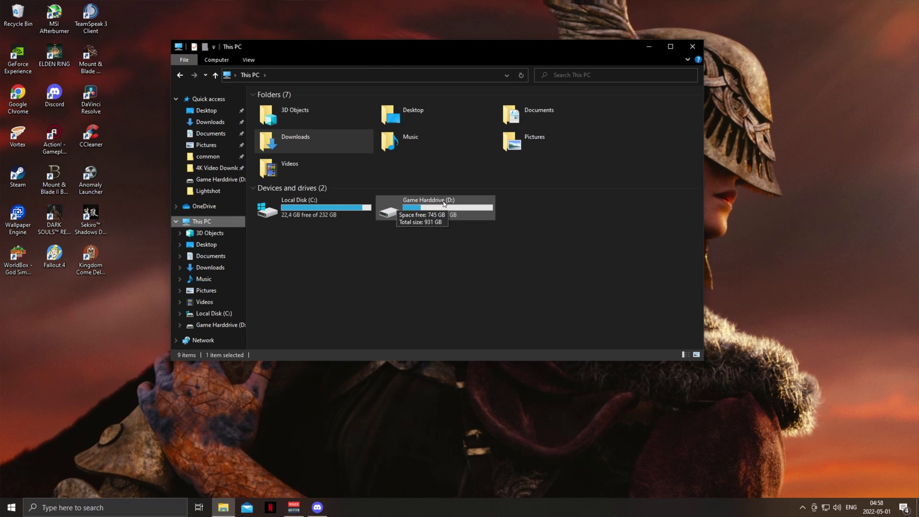
double_click(404, 201)
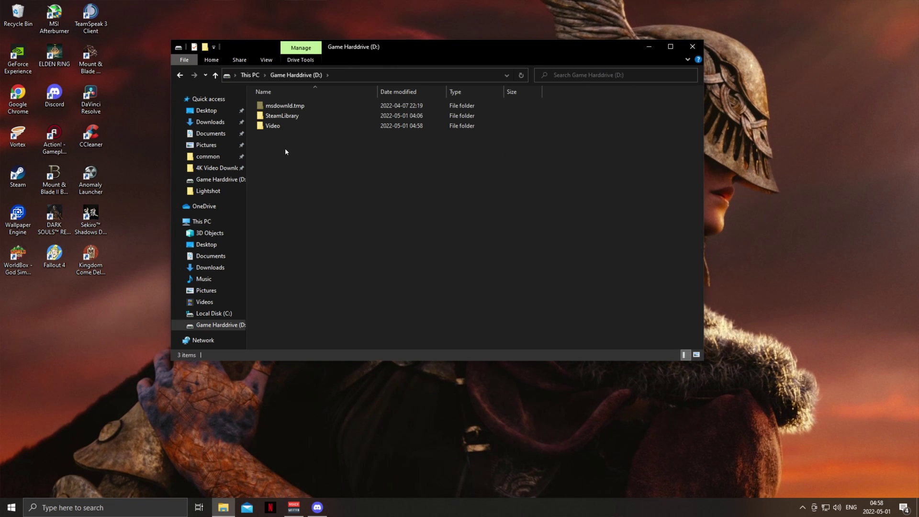
right_click(286, 149)
mouse_move(321, 260)
left_click(414, 263)
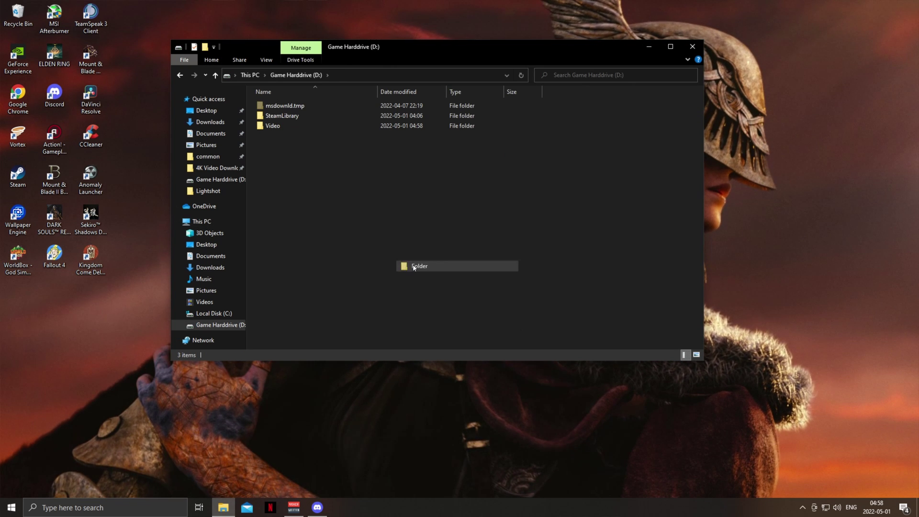
type("EFP")
key("Return")
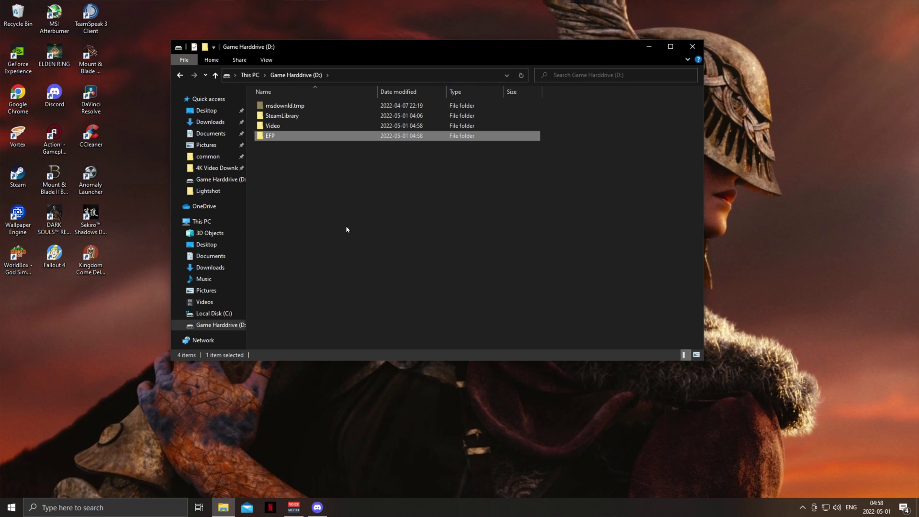
Paste the four archives into the EFP folder.
double_click(274, 137)
right_click(273, 132)
left_click(334, 203)
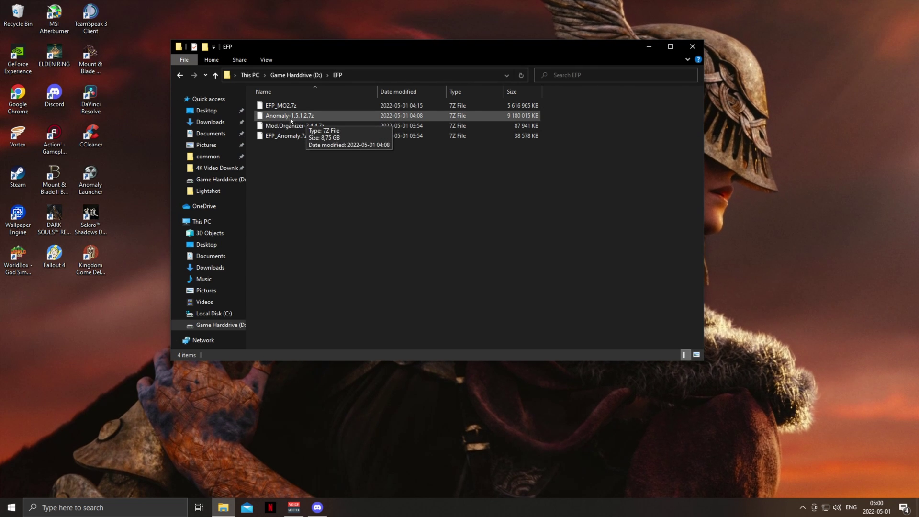
Extract Anomaly-1.5.1.2.7z here with 7-Zip, then delete the archive.
left_click(300, 120)
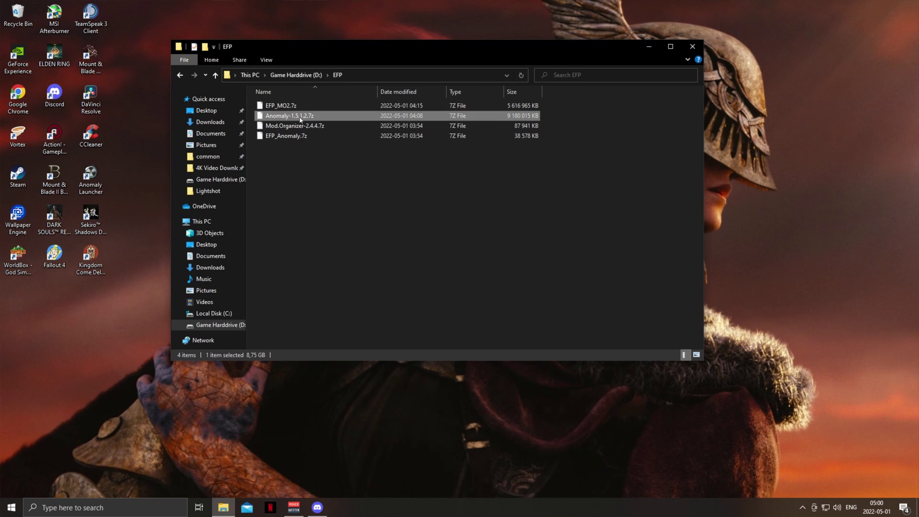
right_click(296, 116)
mouse_move(364, 135)
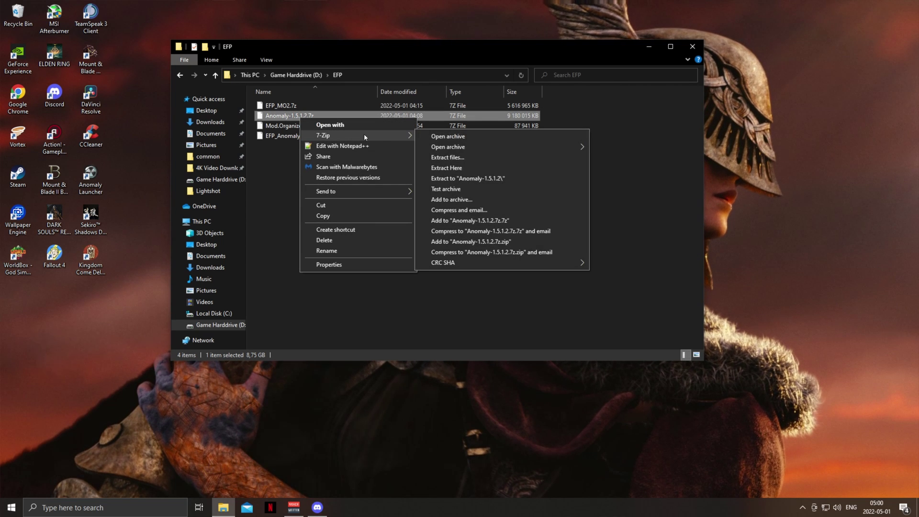
left_click(455, 168)
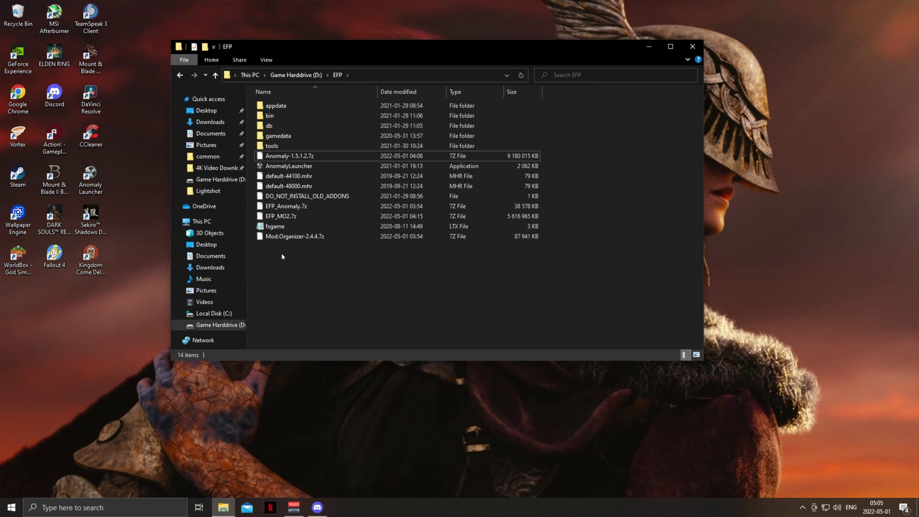
left_click(281, 160)
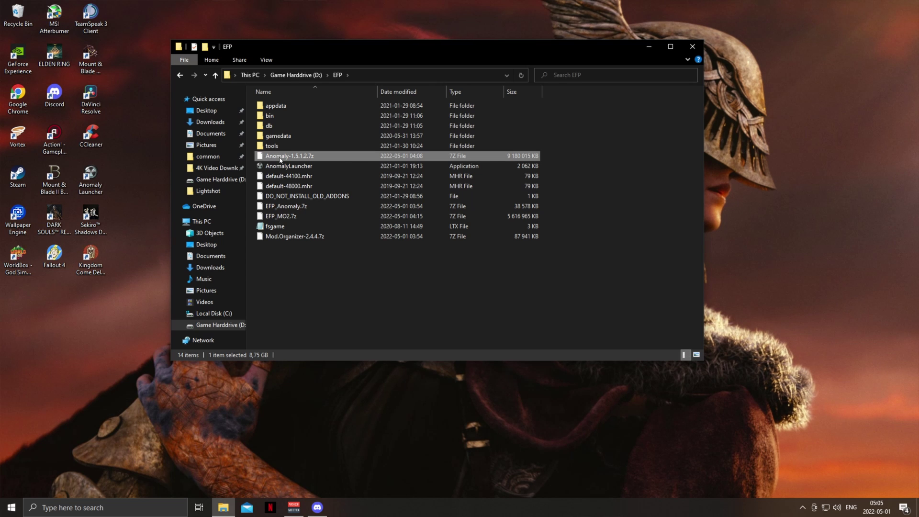
key("Delete")
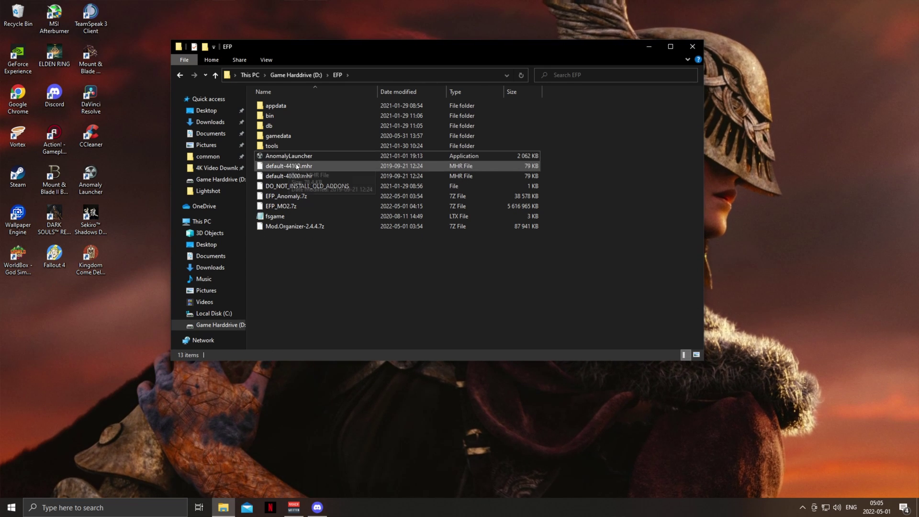
Drag appdata, bin and gamedata out of EFP_Anomaly.7z into EFP, replace existing files, then delete it.
right_click(293, 196)
mouse_move(357, 212)
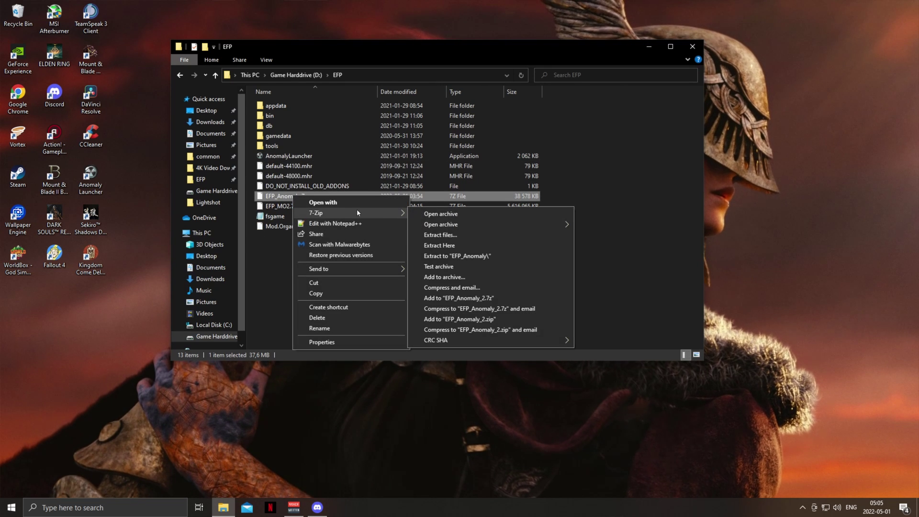
left_click(429, 214)
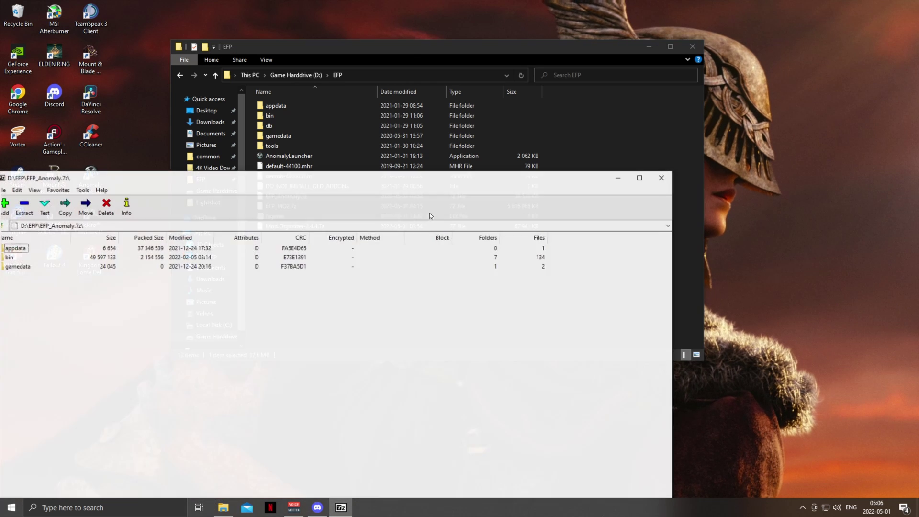
left_click_drag(430, 184, 725, 194)
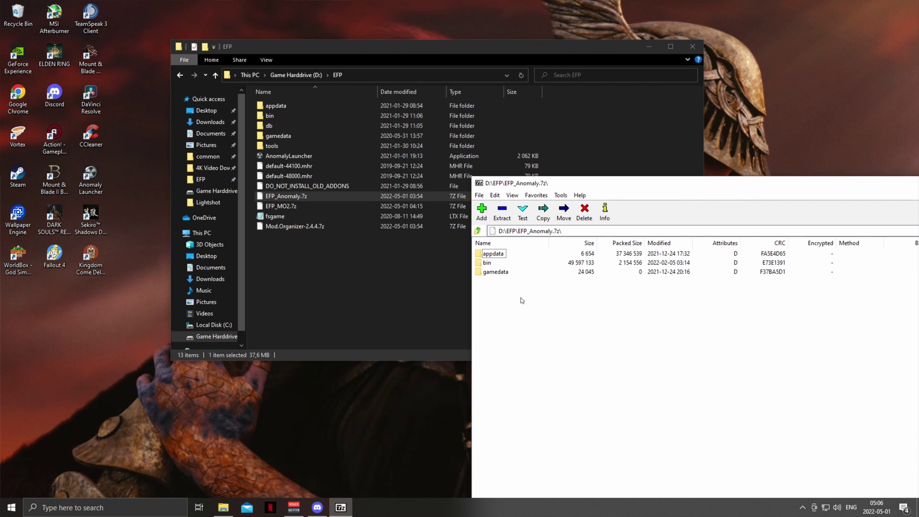
left_click_drag(520, 300, 248, 144)
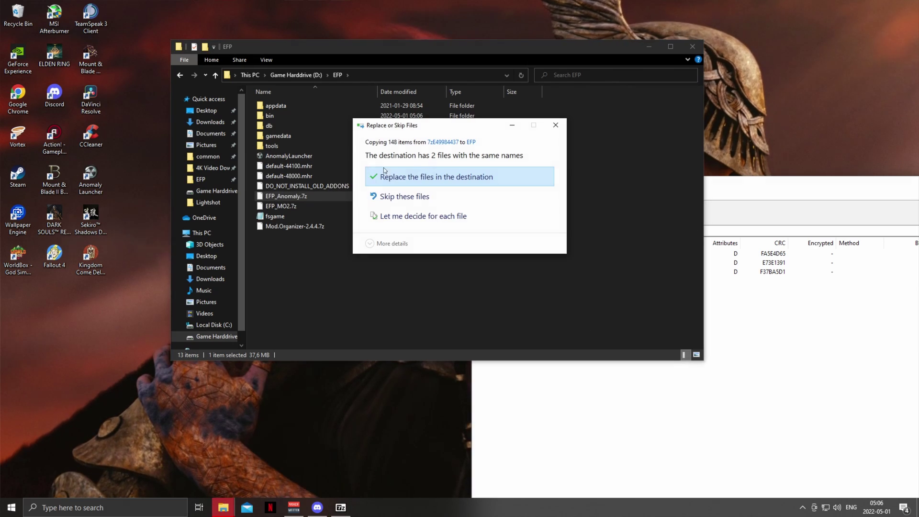
left_click(420, 175)
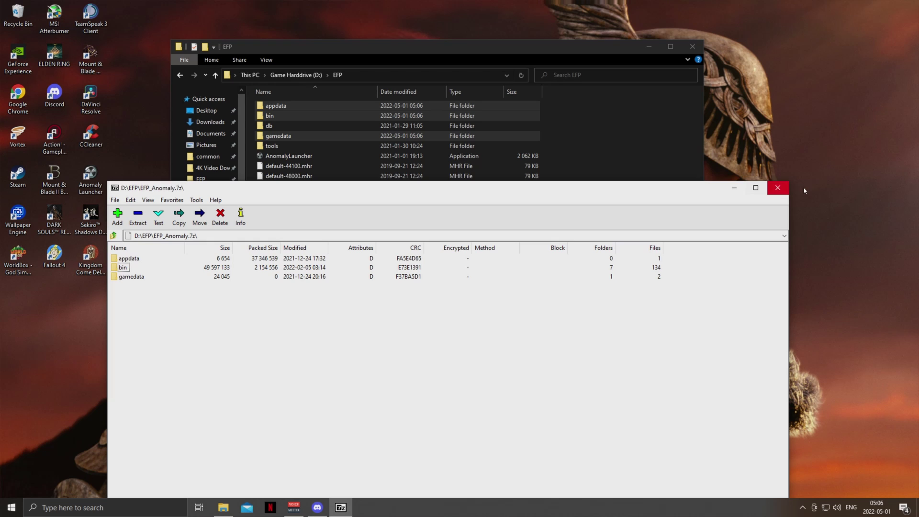
left_click(777, 187)
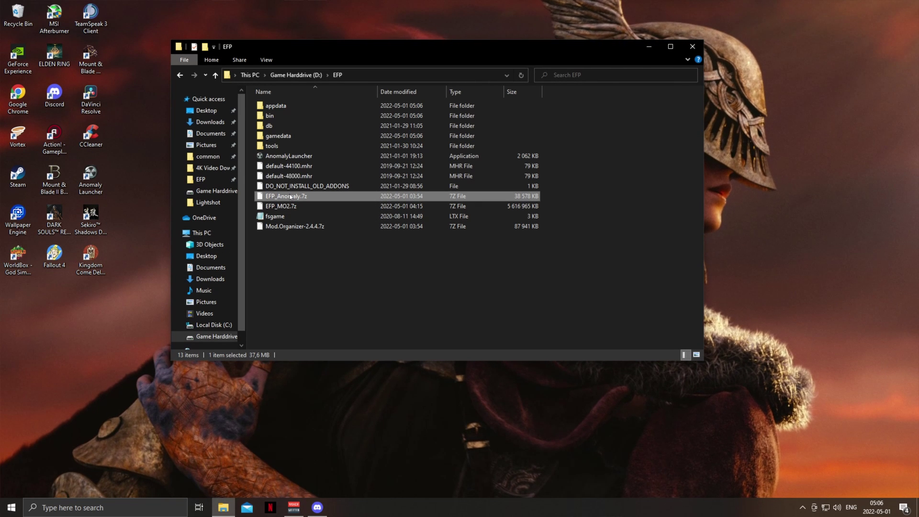
key("Delete")
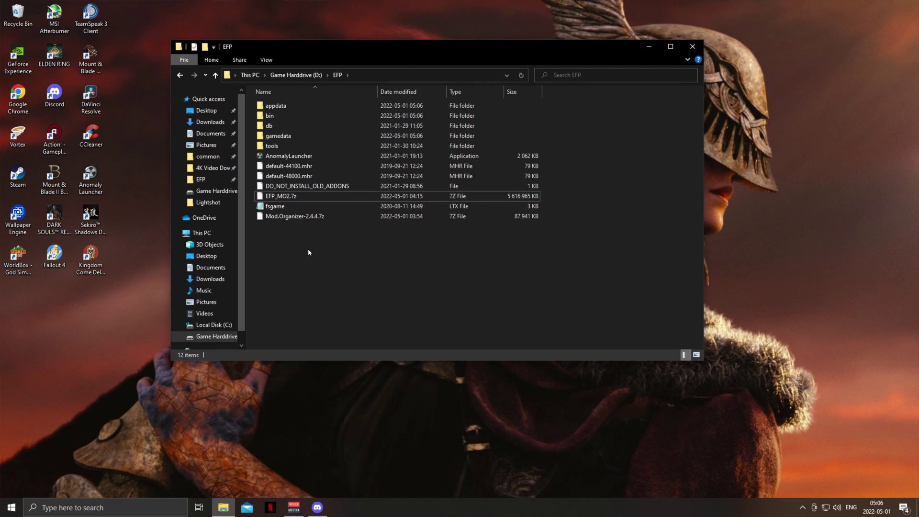
Open Mod.Organizer-2.4.4.7z in 7-Zip File Manager beside the EFP folder.
left_click(302, 216)
right_click(303, 217)
mouse_move(389, 236)
left_click(447, 237)
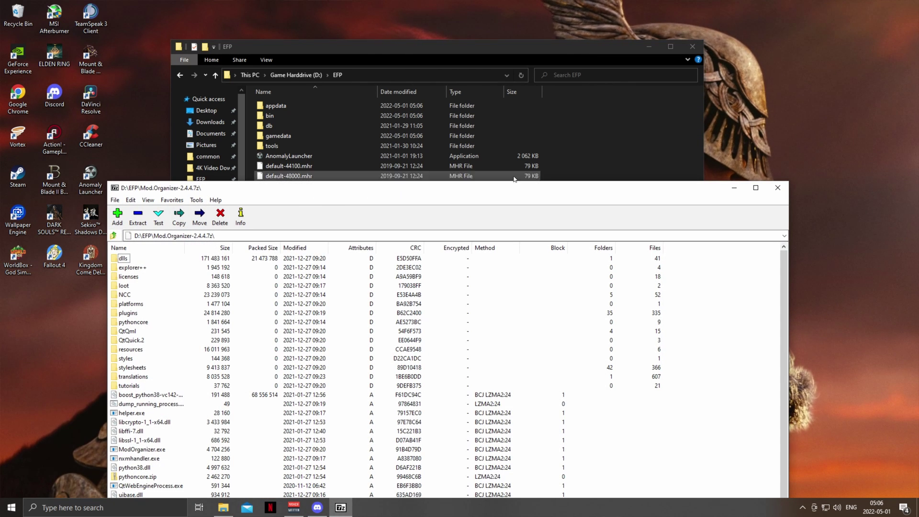
left_click_drag(336, 195, 660, 149)
left_click(284, 239)
Create a new MO2 folder in EFP and open it.
right_click(284, 239)
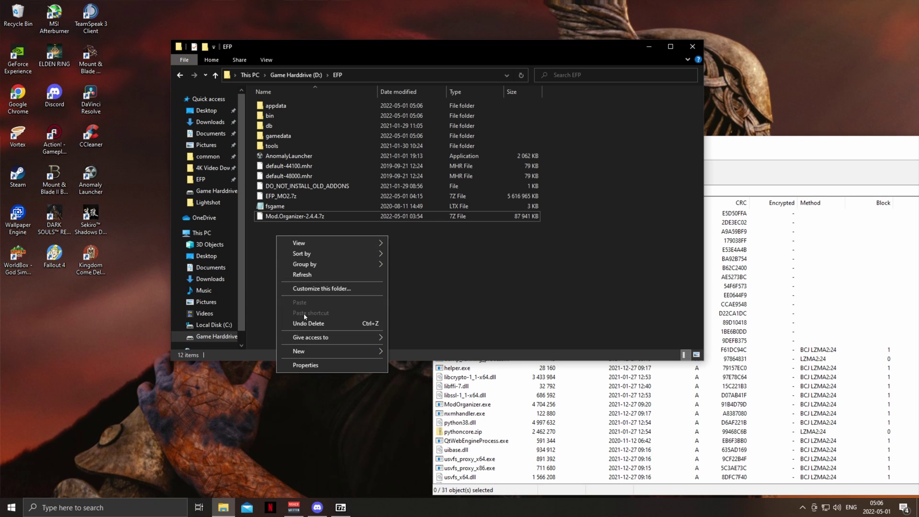
mouse_move(330, 349)
left_click(416, 350)
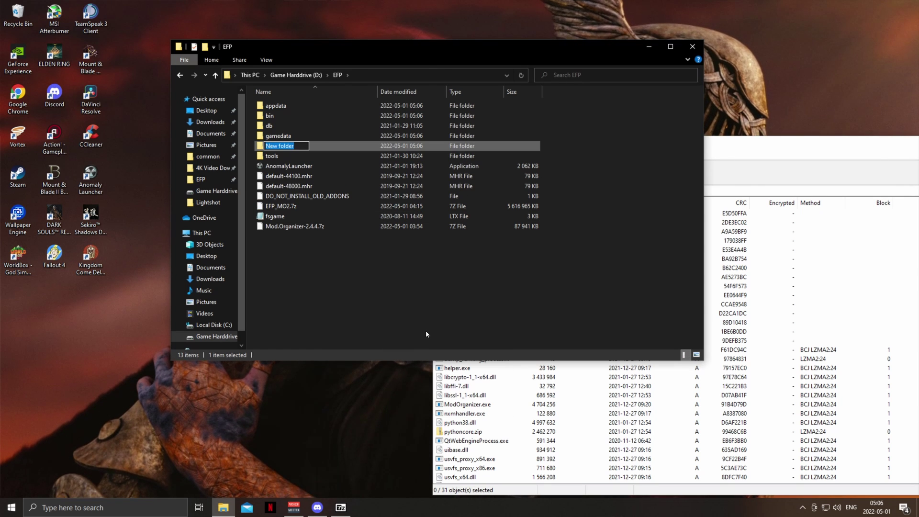
type("MO2")
key("Return")
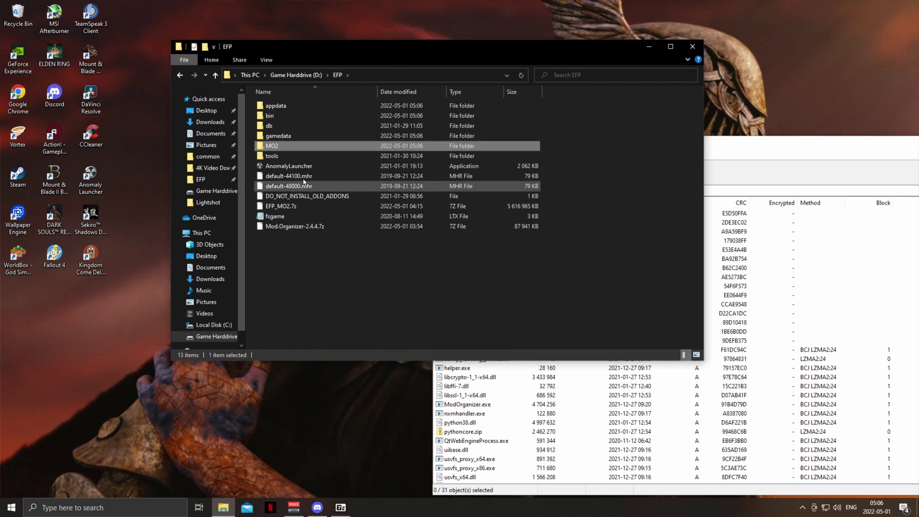
double_click(283, 148)
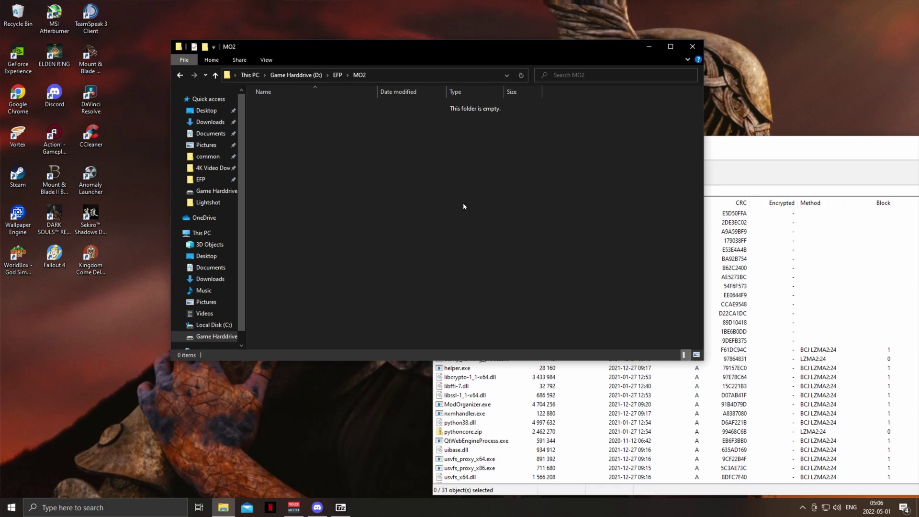
Extract all 31 archive items into MO2, close 7-Zip, and delete Mod.Organizer-2.4.4.7z.
key("alt+Tab")
key("ctrl+a")
left_click_drag(479, 318, 332, 203)
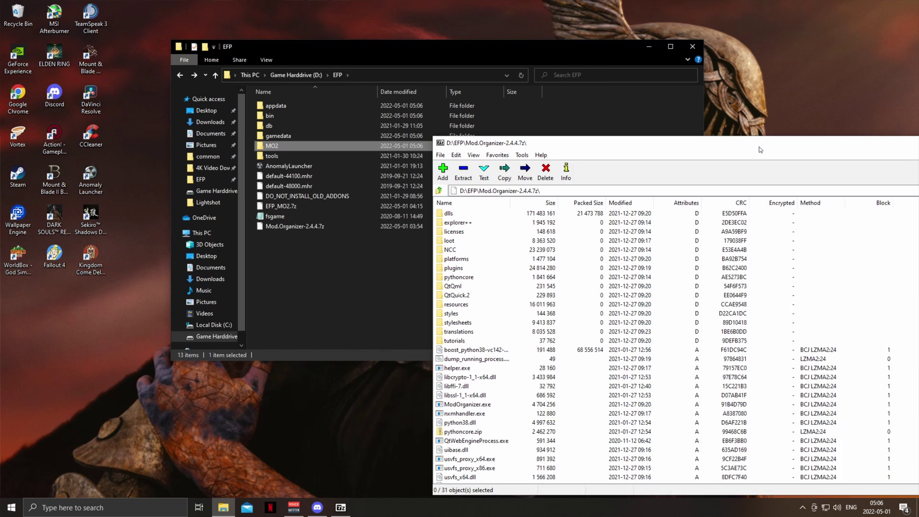
left_click_drag(759, 149, 338, 149)
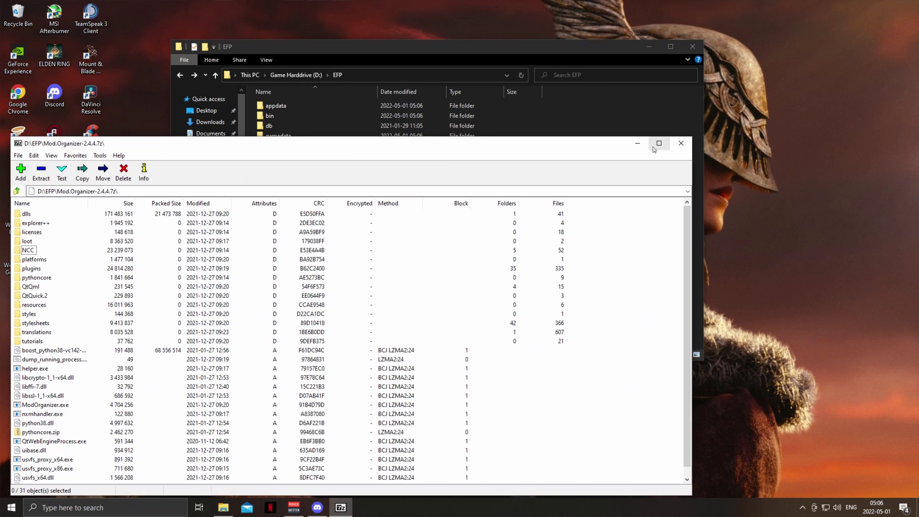
left_click(546, 144)
left_click(320, 263)
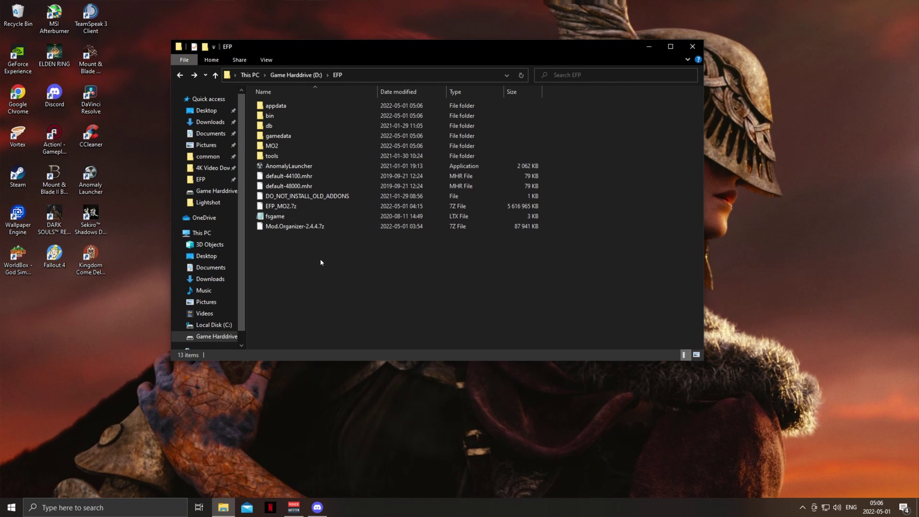
left_click(297, 230)
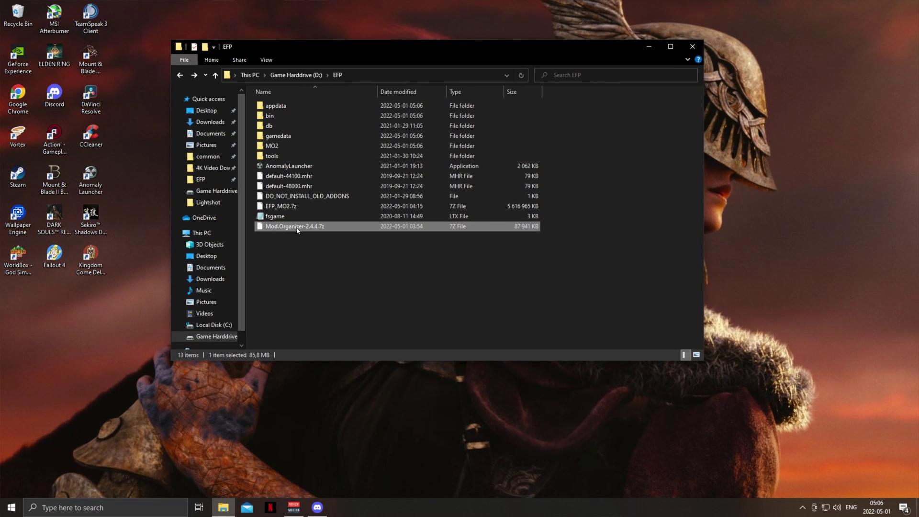
key("Delete")
Copy the mods and profiles folders from EFP_MO2.7z into MO2, then delete EFP_MO2.7z.
right_click(289, 208)
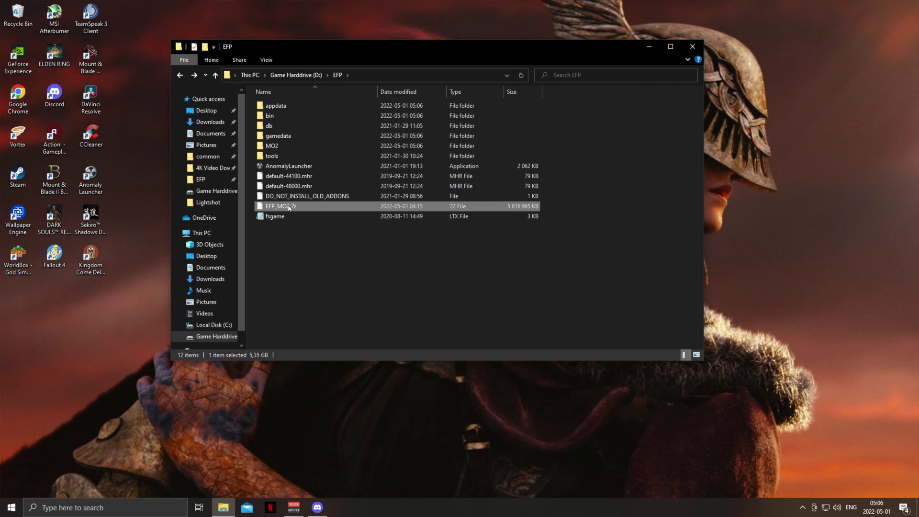
mouse_move(327, 223)
left_click(436, 225)
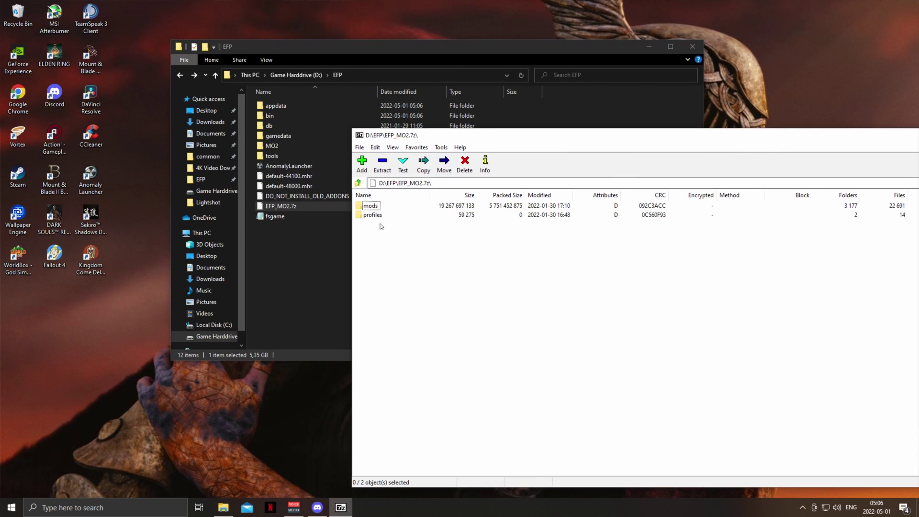
left_click_drag(383, 223, 282, 150)
left_click_drag(282, 147, 282, 146)
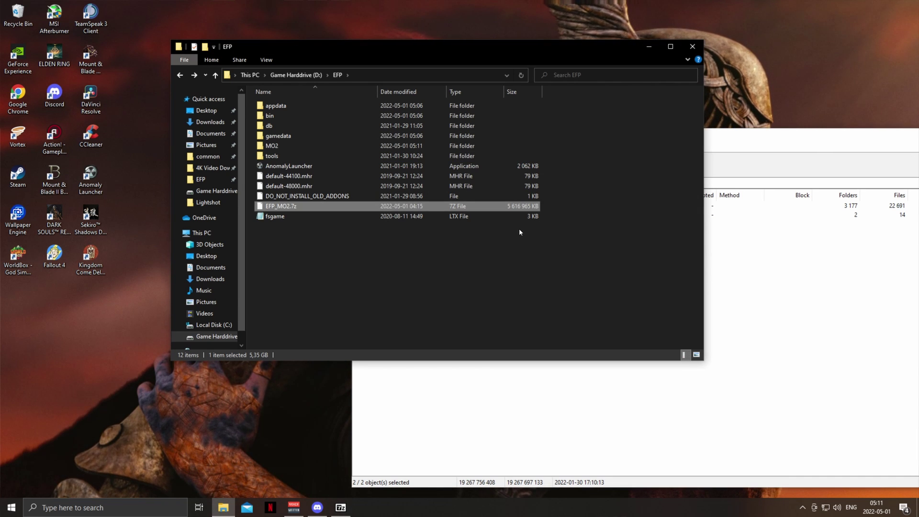
key("Delete")
left_click(291, 171)
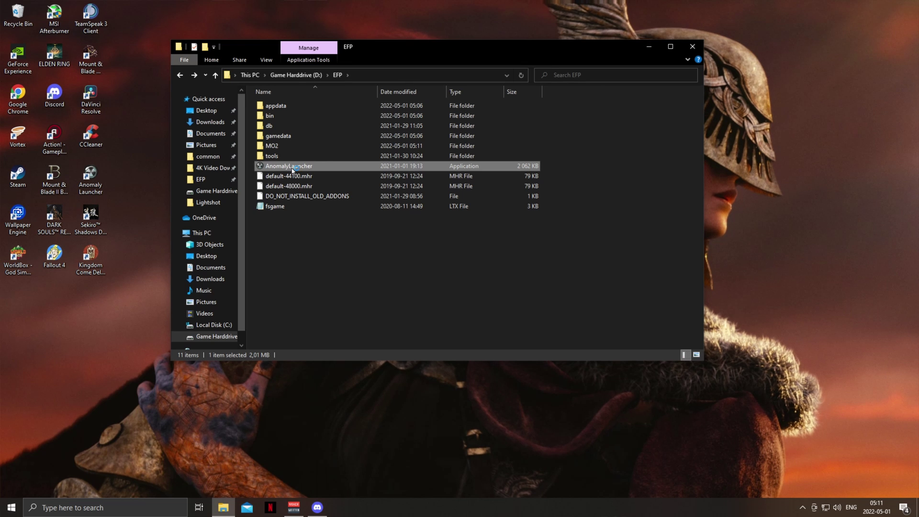
Play S.T.A.L.K.E.R. Anomaly from AnomalyLauncher to the main menu, then exit with the console quit command.
double_click(291, 168)
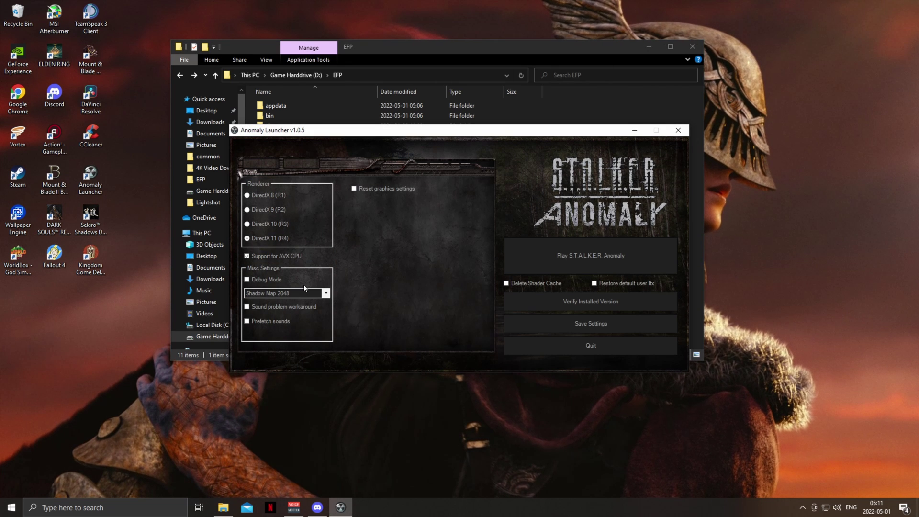
left_click(538, 252)
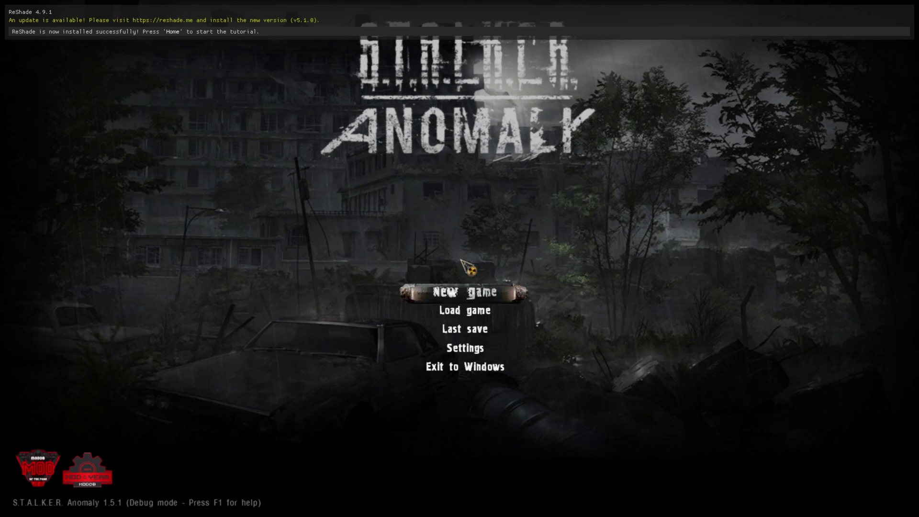
key("grave")
type("quit")
key("Return")
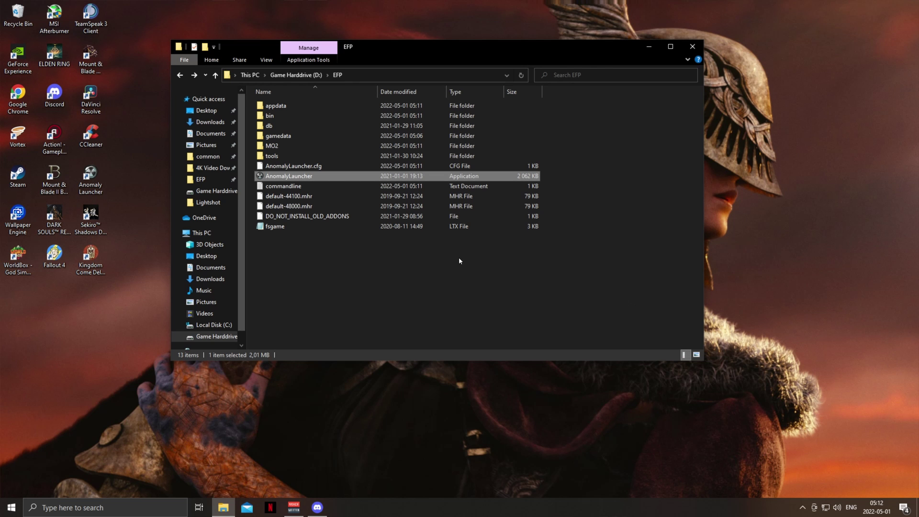
Open EFP\MO2 and run ModOrganizer as administrator, approving the UAC prompt.
left_click(458, 261)
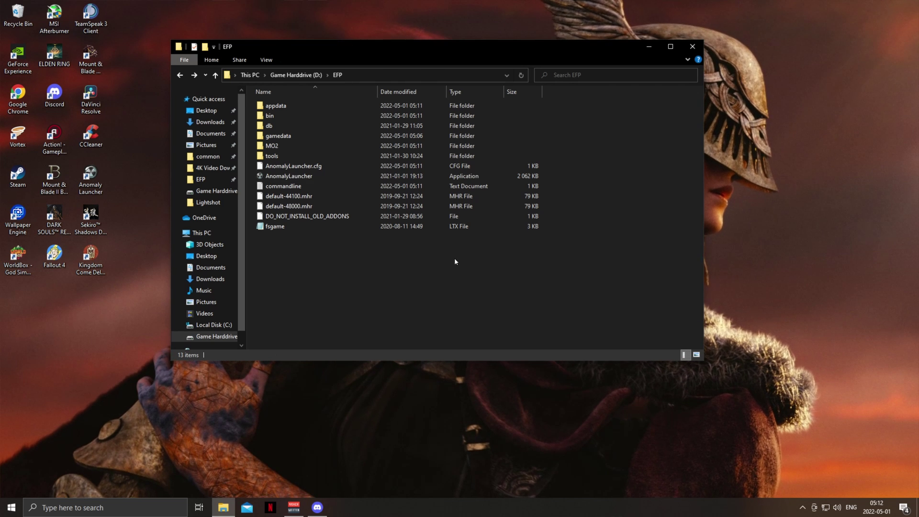
double_click(294, 146)
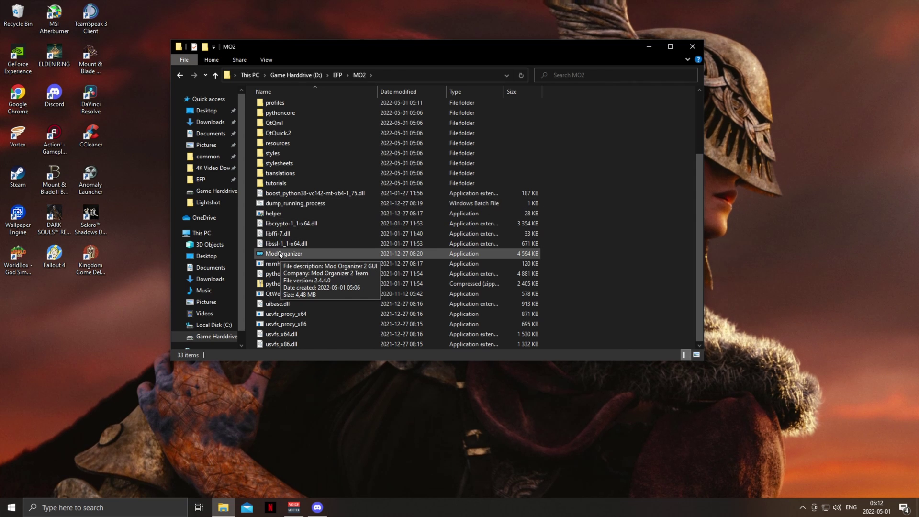
right_click(284, 256)
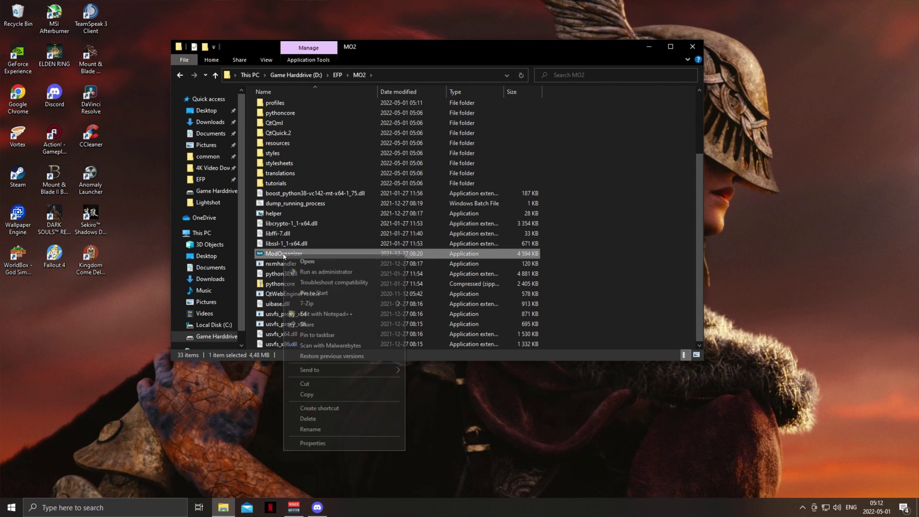
left_click(307, 269)
left_click(382, 319)
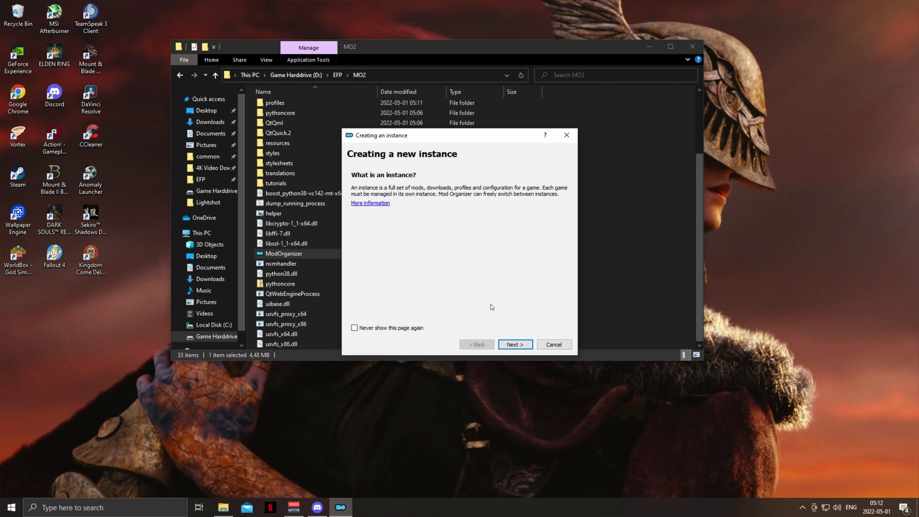
Make the new instance portable and set D:\EFP as the game installation folder.
left_click(505, 345)
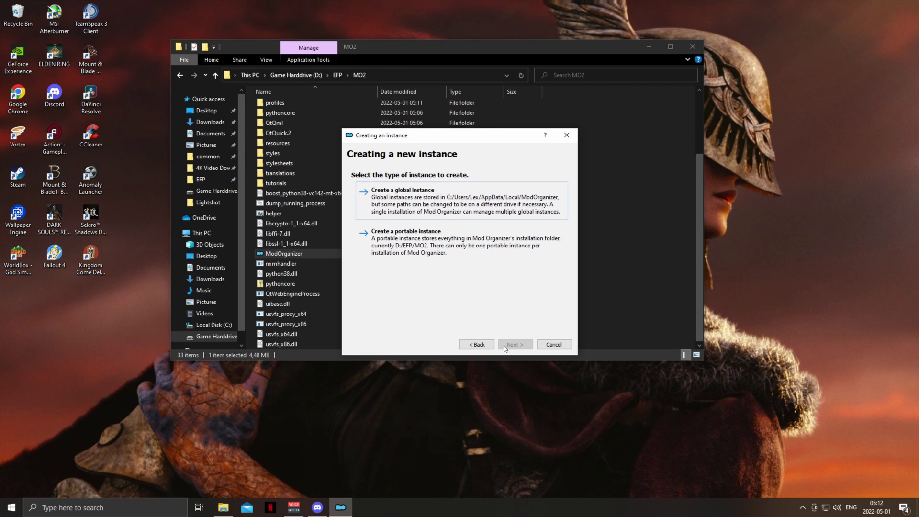
left_click(426, 241)
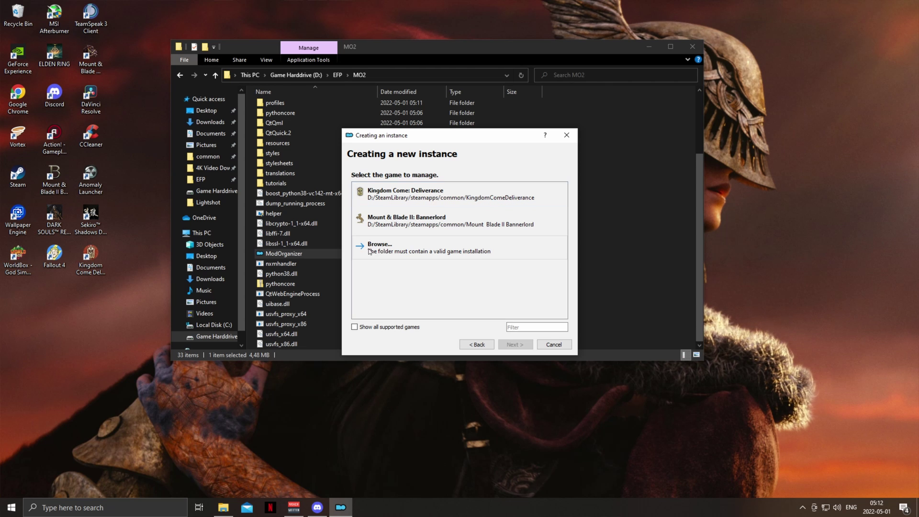
left_click(370, 251)
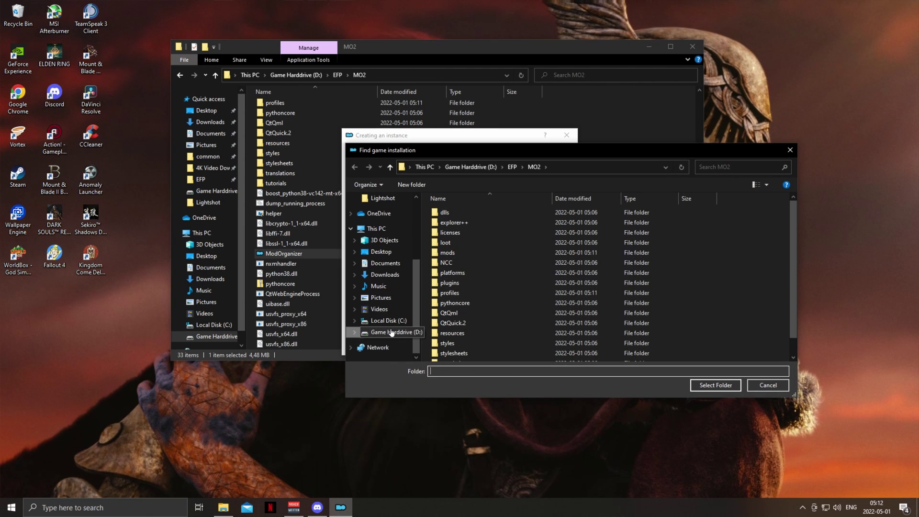
left_click(391, 332)
double_click(446, 212)
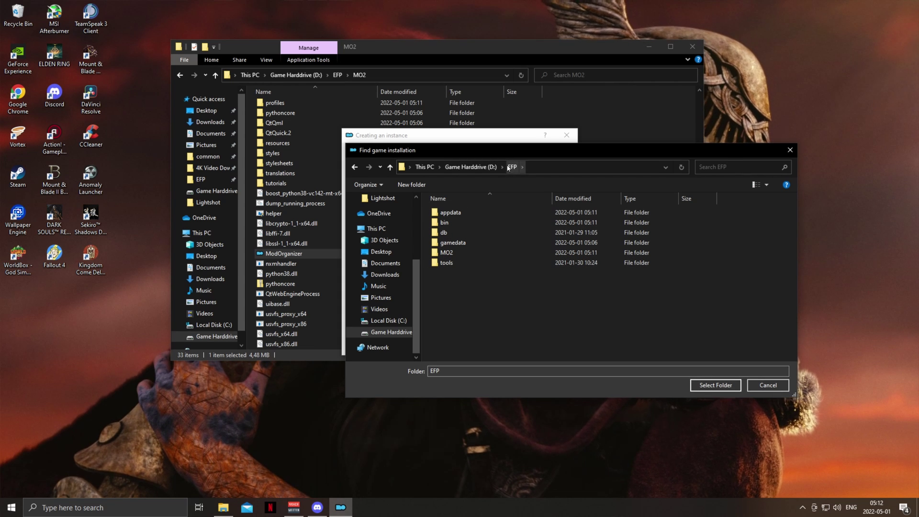
left_click(714, 385)
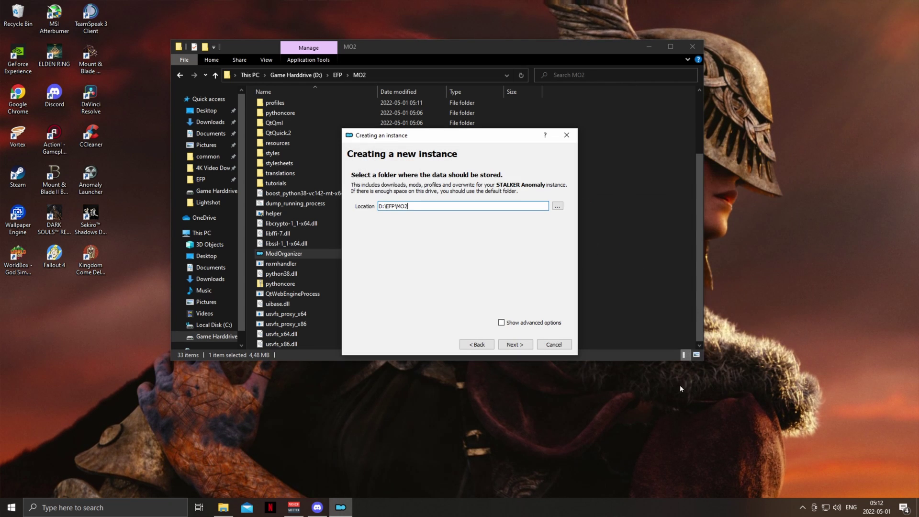
Keep D:\EFP\MO2 as the data location, skip the Nexus account, and finish the instance.
left_click(515, 345)
left_click(517, 345)
left_click(517, 346)
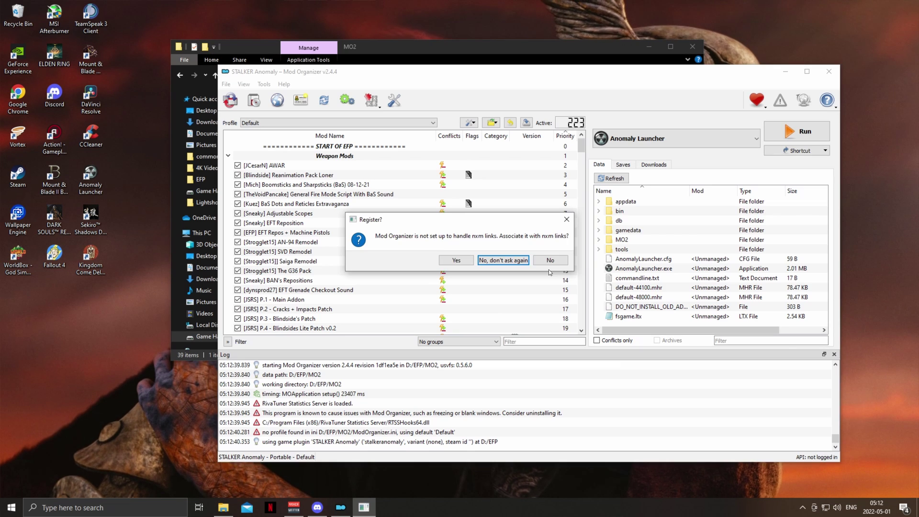
Decline nxm link association and switch Mod Organizer to the EFP 3.0 profile.
left_click(500, 261)
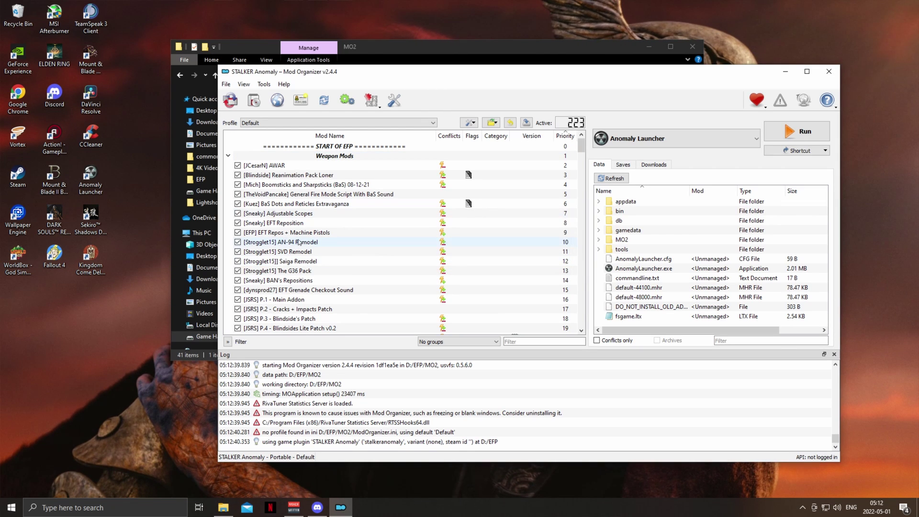
mouse_move(581, 145)
left_mouse_down()
mouse_move(579, 308)
mouse_move(577, 162)
left_mouse_up()
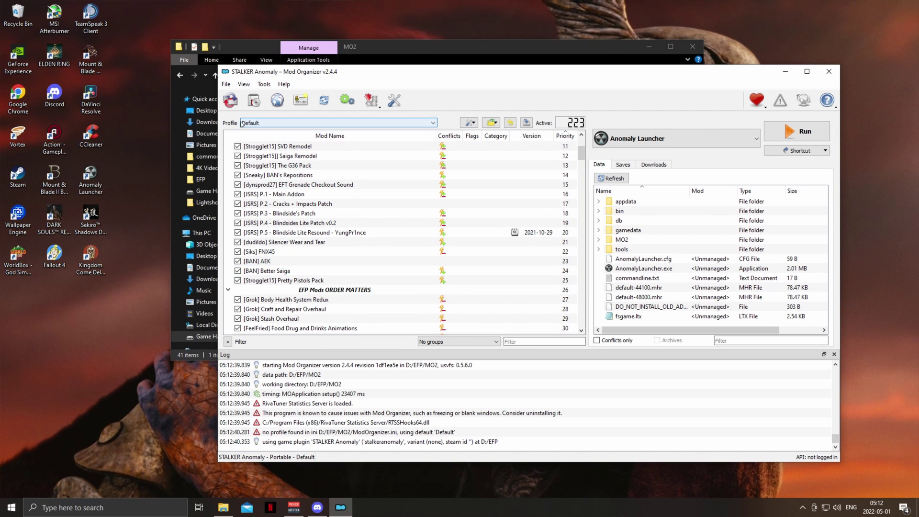
left_click(261, 124)
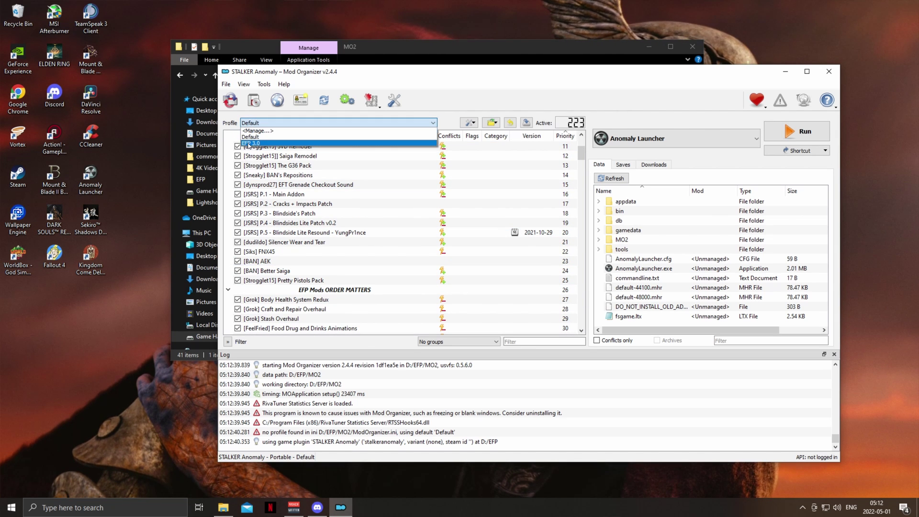
left_click(255, 144)
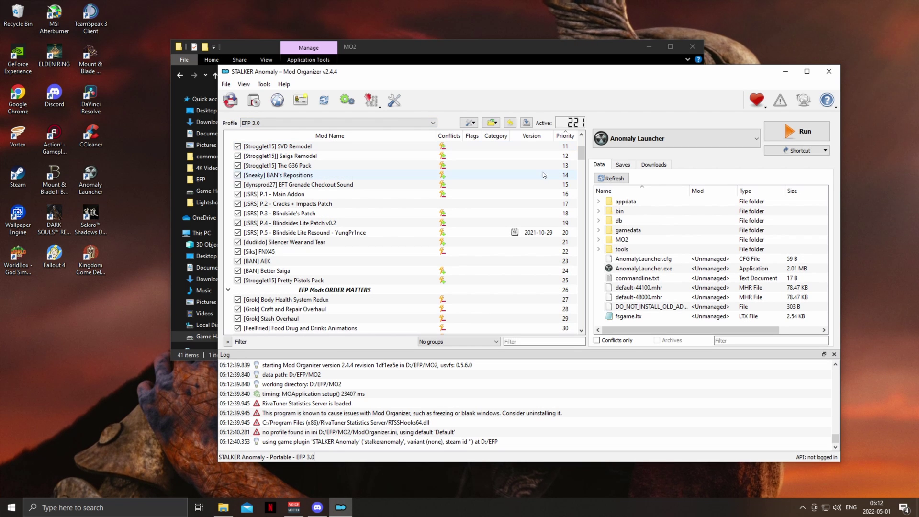
Untick the [Vintar0] NPC Loot Claim mod in the mod list.
left_click_drag(582, 151, 600, 311)
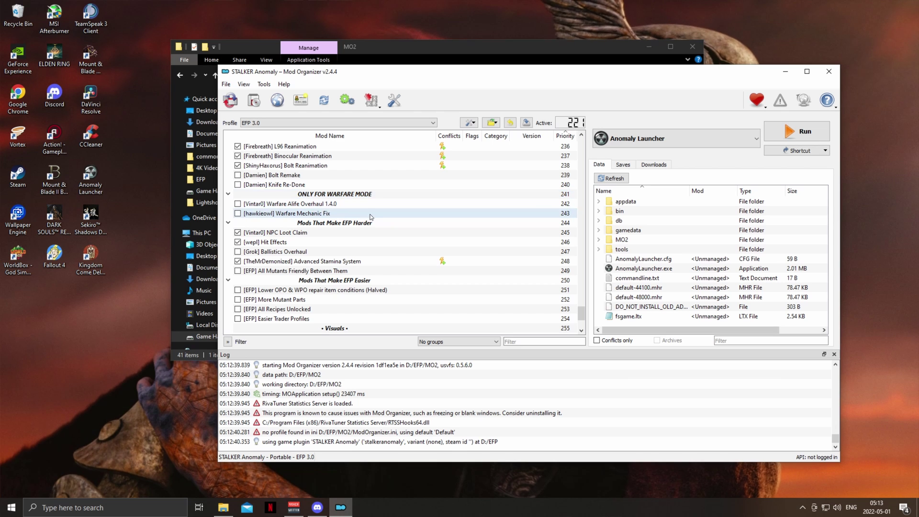
left_click(263, 234)
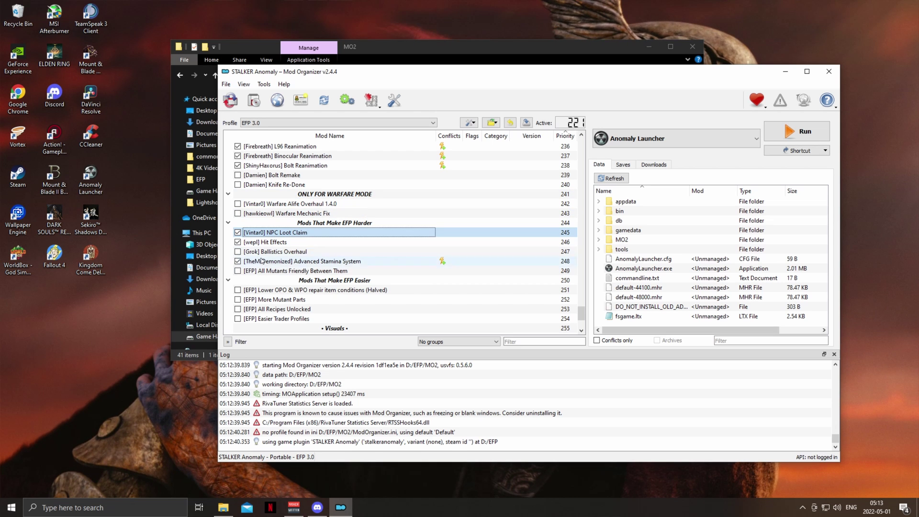
left_click(238, 233)
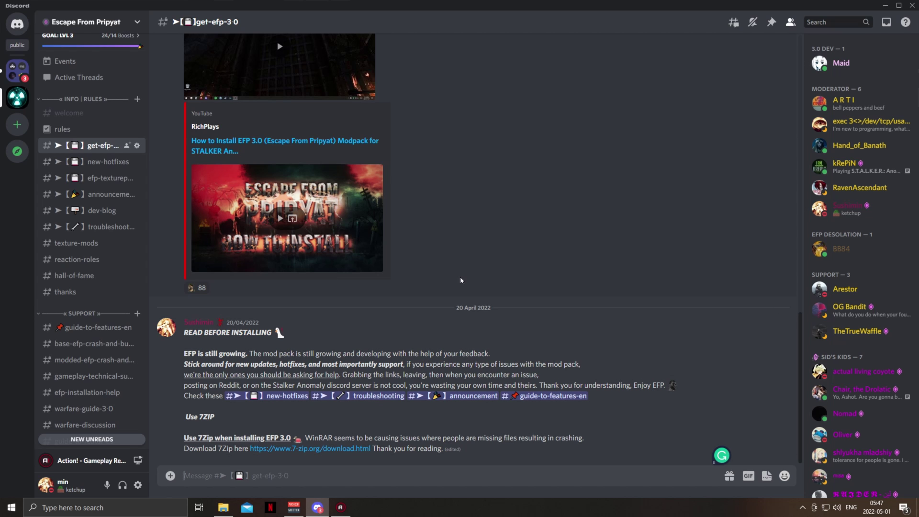
Download the EFP_3_U1.7z hotfix from the new-hotfixes channel, then close Chrome for File Explorer.
left_click(98, 163)
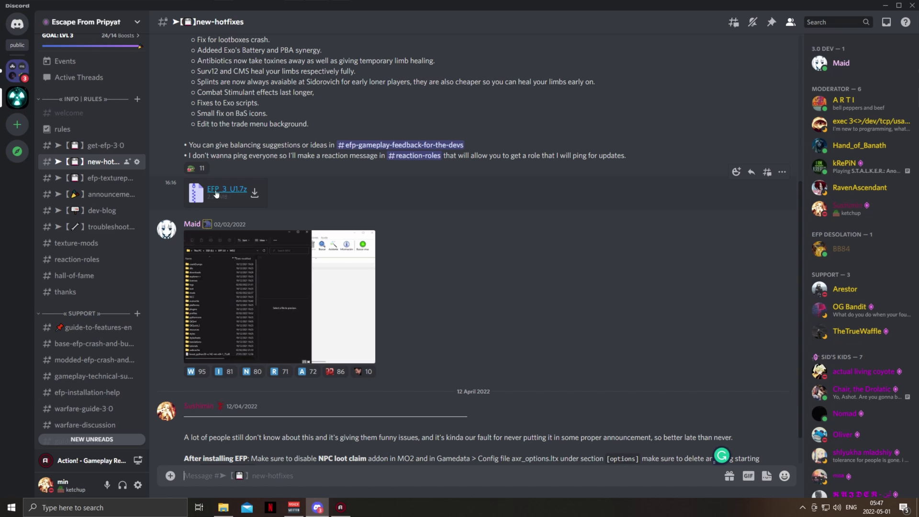
left_click(258, 192)
left_click(444, 285)
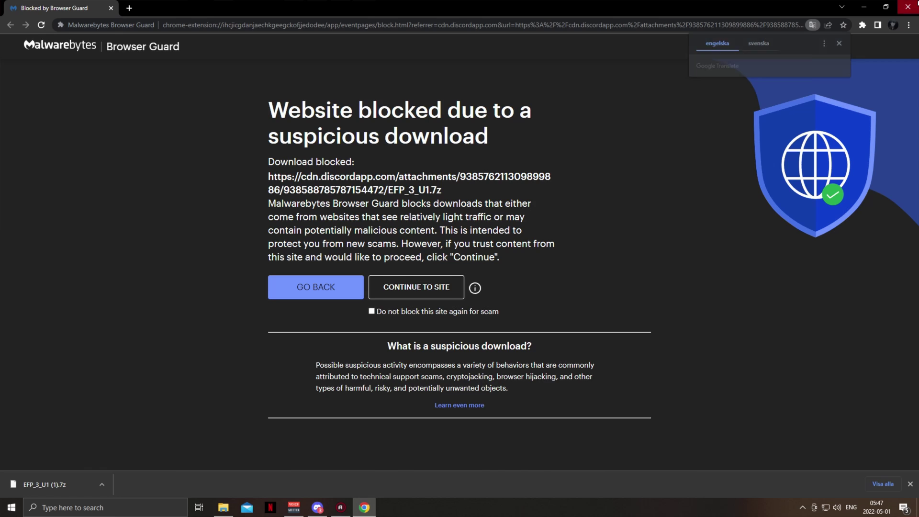
left_click(907, 6)
left_click(223, 507)
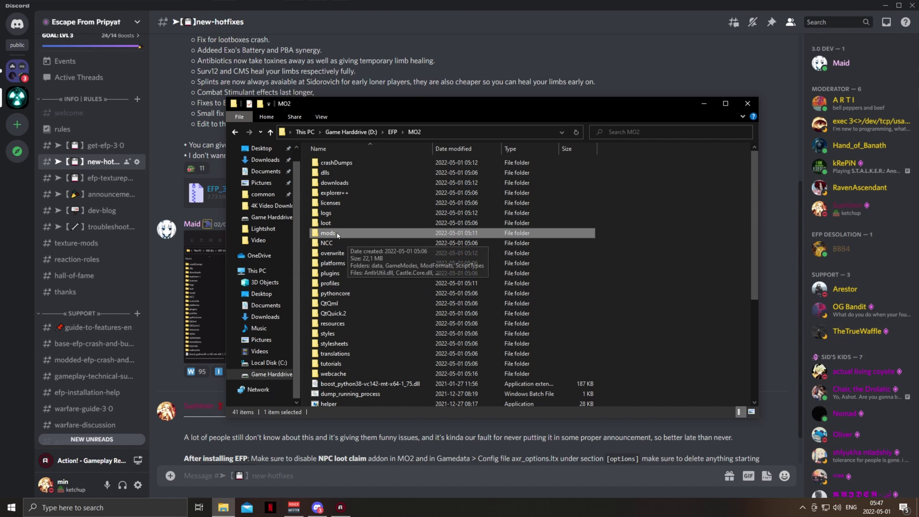
Open the downloaded EFP_3_U1 (1).7z archive from Downloads in 7-Zip.
left_click(265, 159)
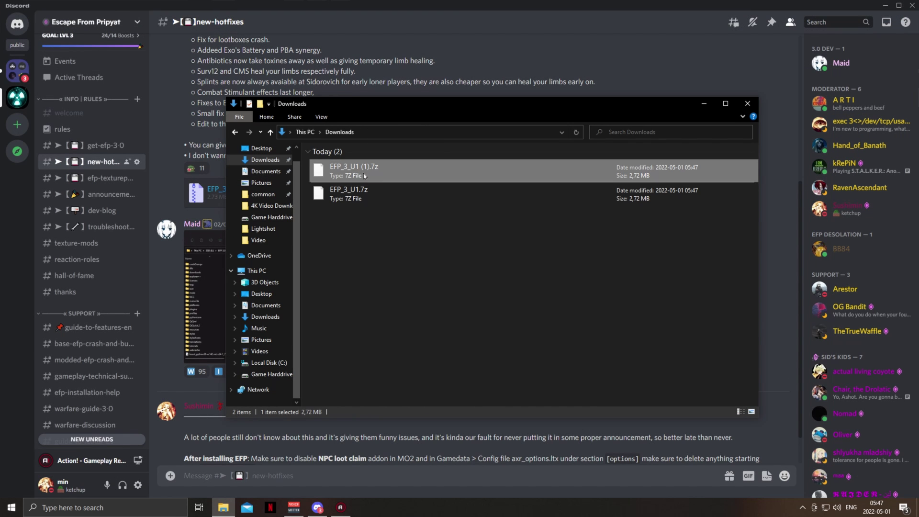
right_click(347, 171)
mouse_move(430, 187)
left_click(460, 188)
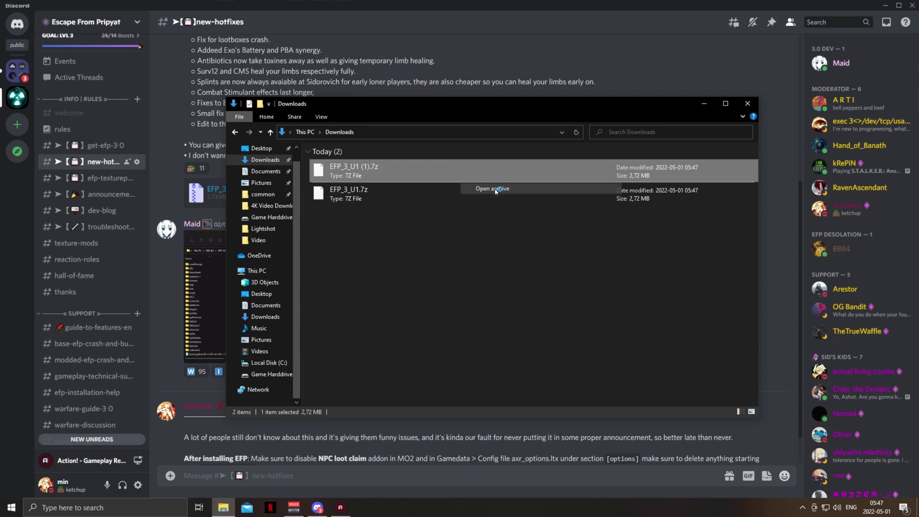
Copy the archive's mods folder into D:\EFP\MO2, replacing the existing files.
left_click_drag(309, 130, 636, 122)
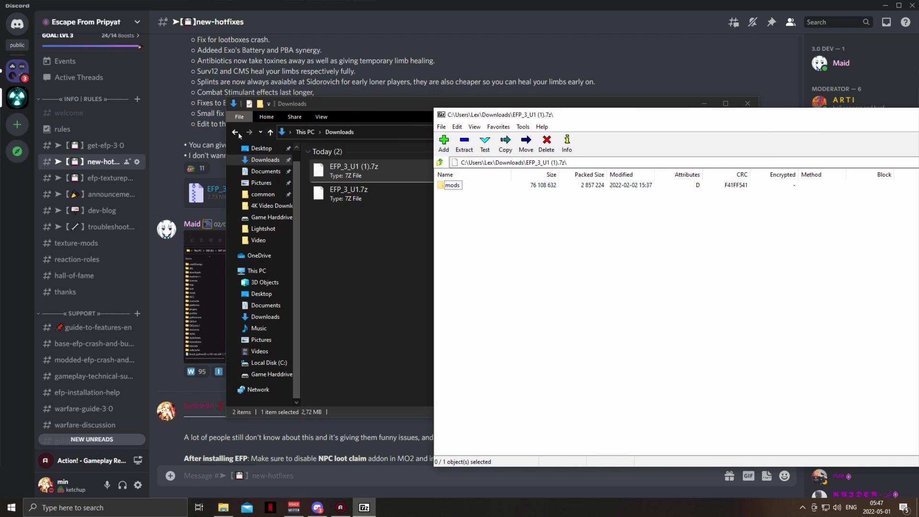
left_click(235, 132)
left_click_drag(406, 105, 260, 111)
left_click(707, 250)
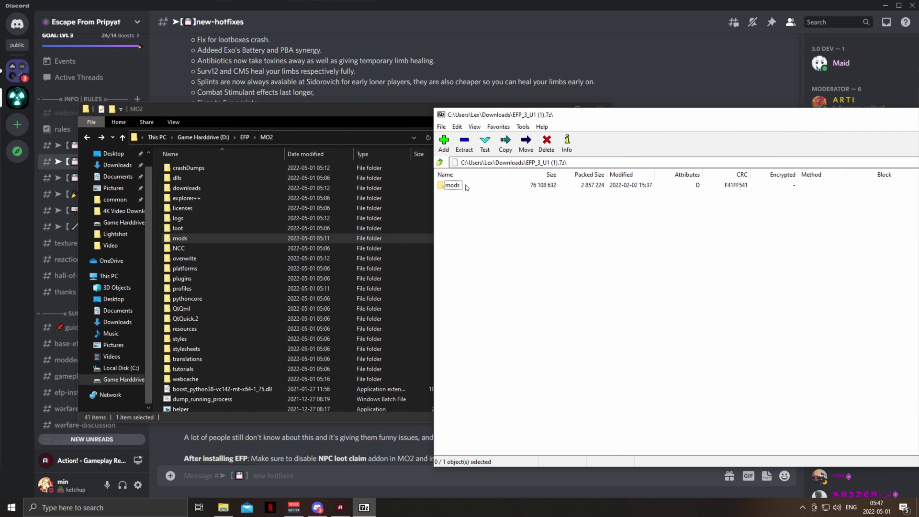
left_click_drag(466, 187, 156, 225)
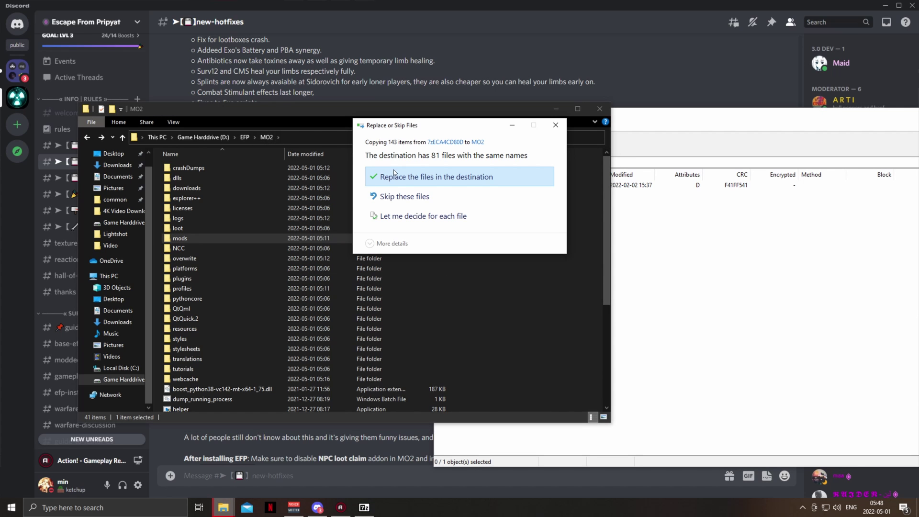
left_click(393, 173)
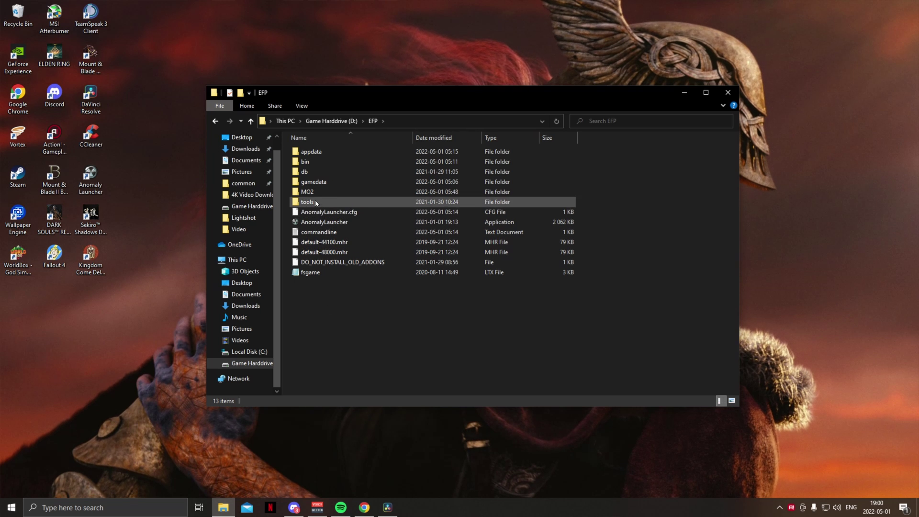
Move the MO2 folder from D:\EFP to the D: drive root and open D: to confirm.
left_click_drag(308, 191, 330, 121)
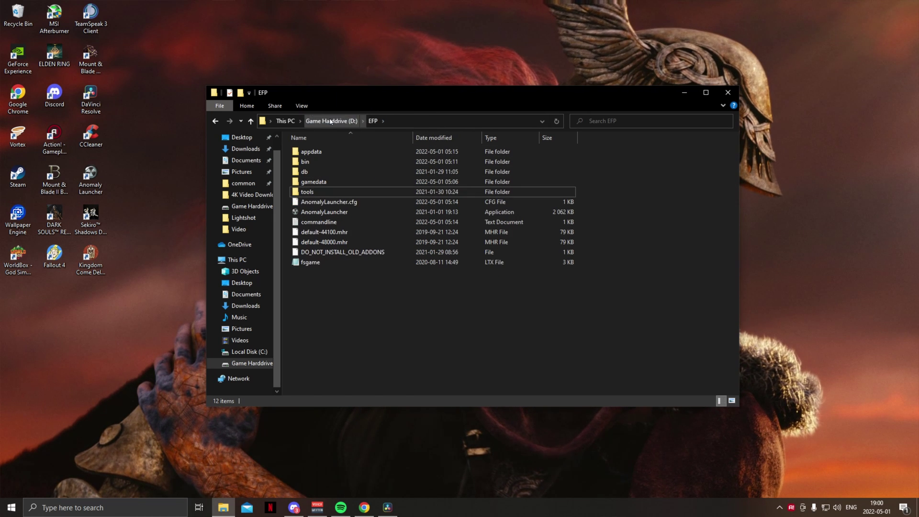
left_click(330, 122)
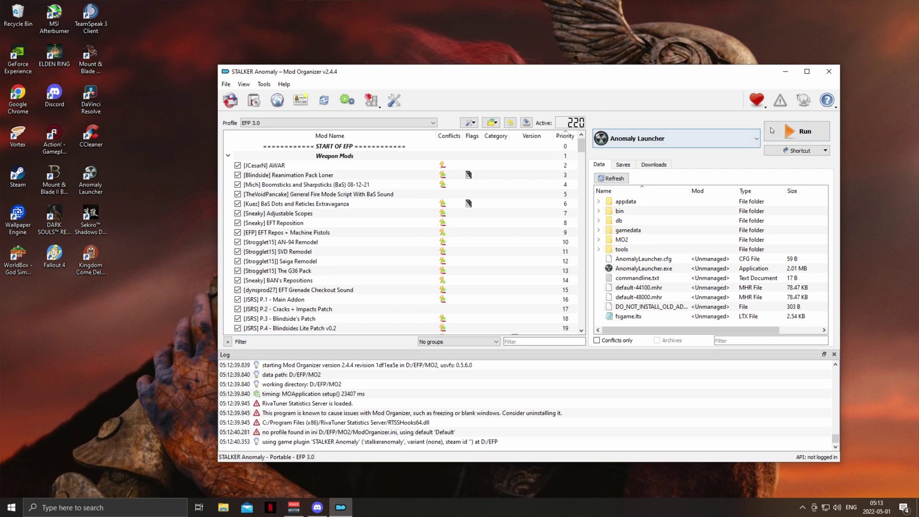
Run the Anomaly Launcher from Mod Organizer, reset graphics settings, and play S.T.A.L.K.E.R. Anomaly.
left_click(772, 131)
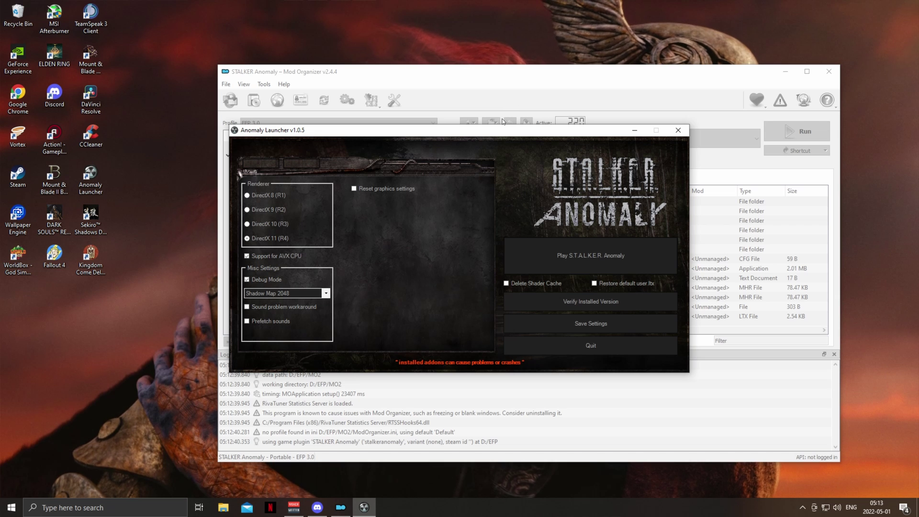
left_click(355, 188)
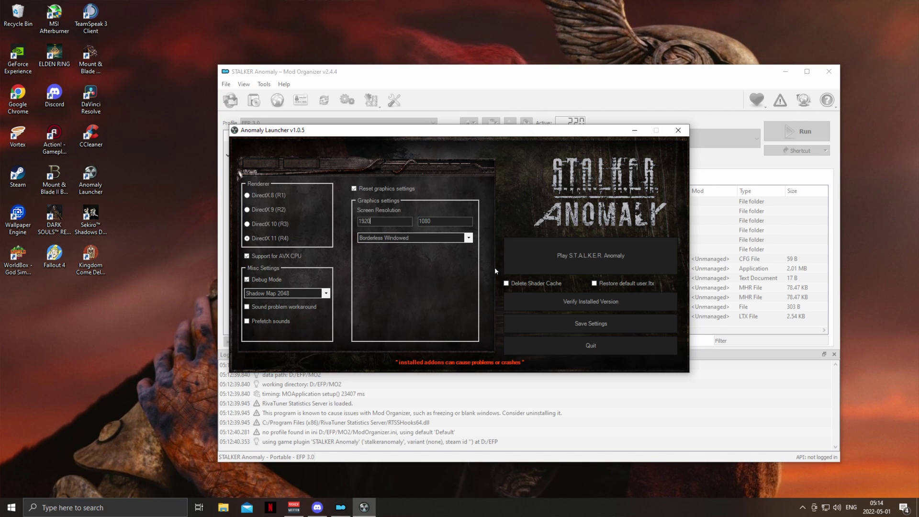
left_click(542, 263)
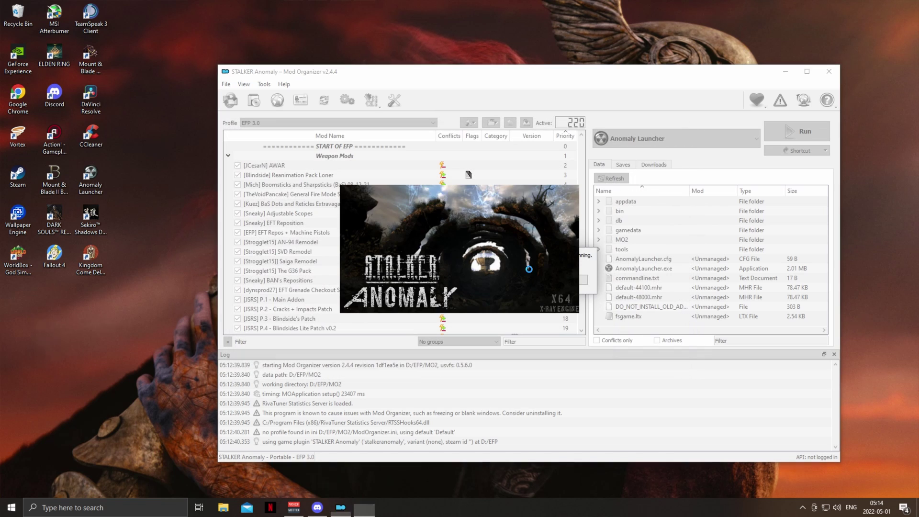